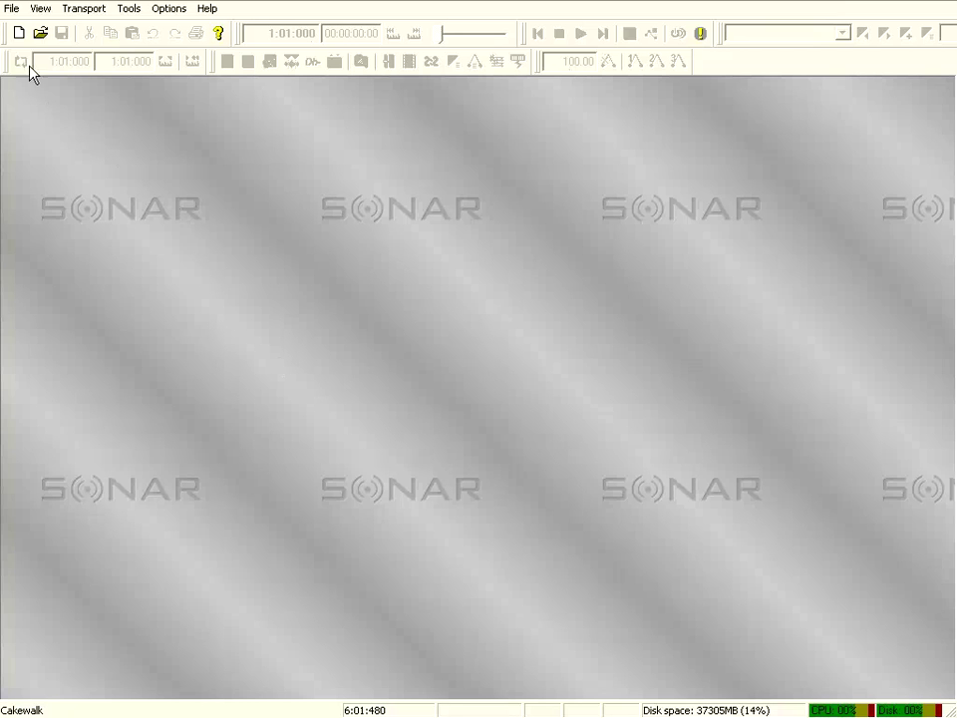
Step: Open the Cucak Rawa song from the Midi folder and accept sending its System Exclusive data
click(12, 9)
click(12, 10)
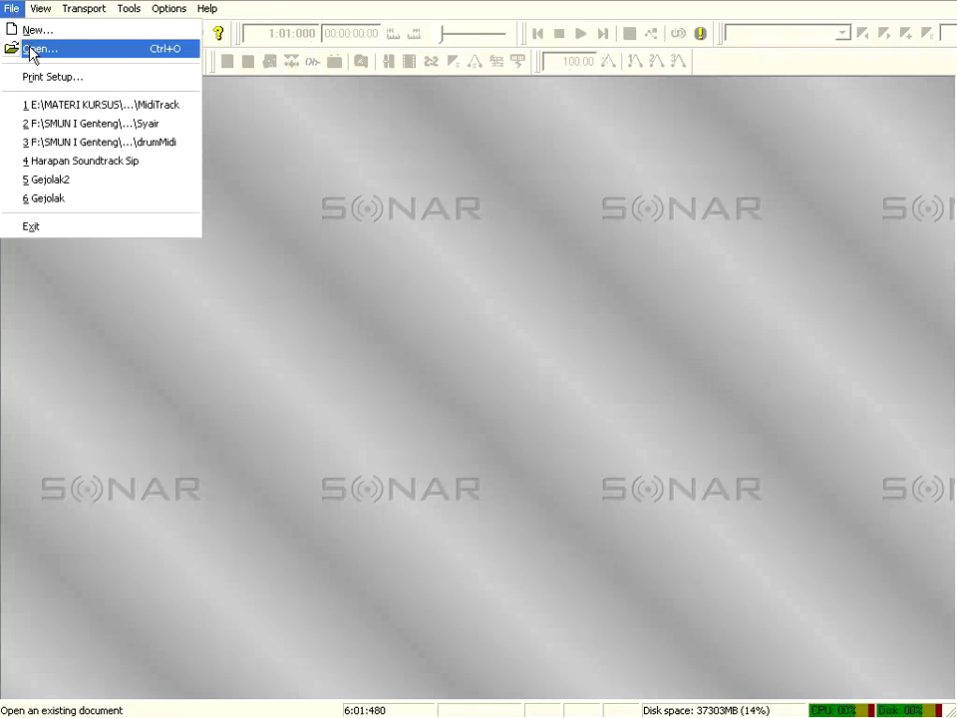
click(36, 49)
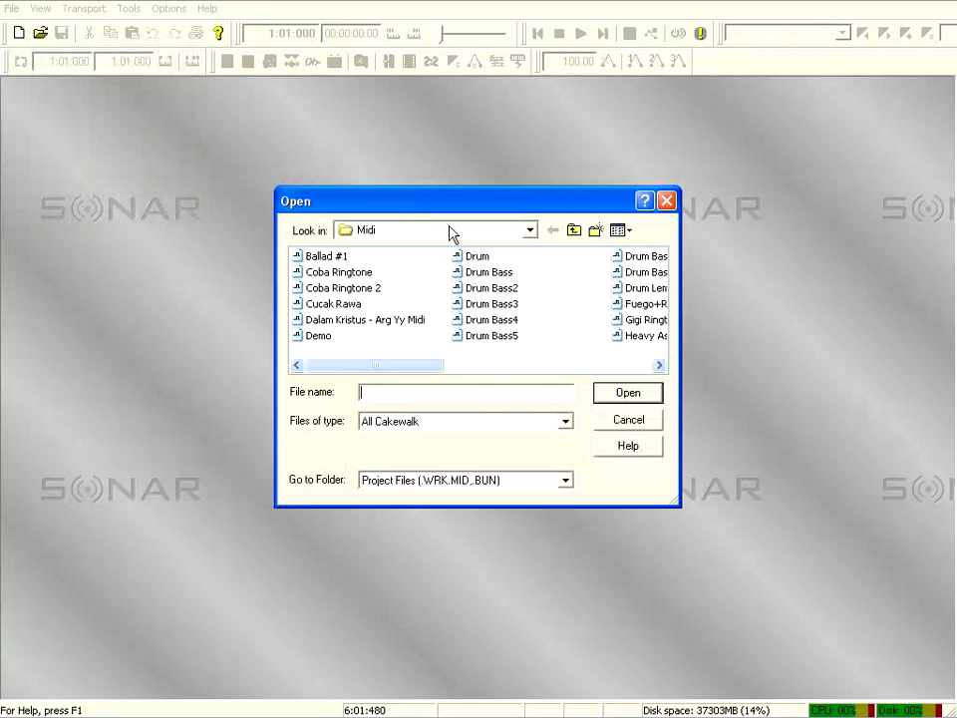
double_click(329, 304)
drag(454, 280, 387, 331)
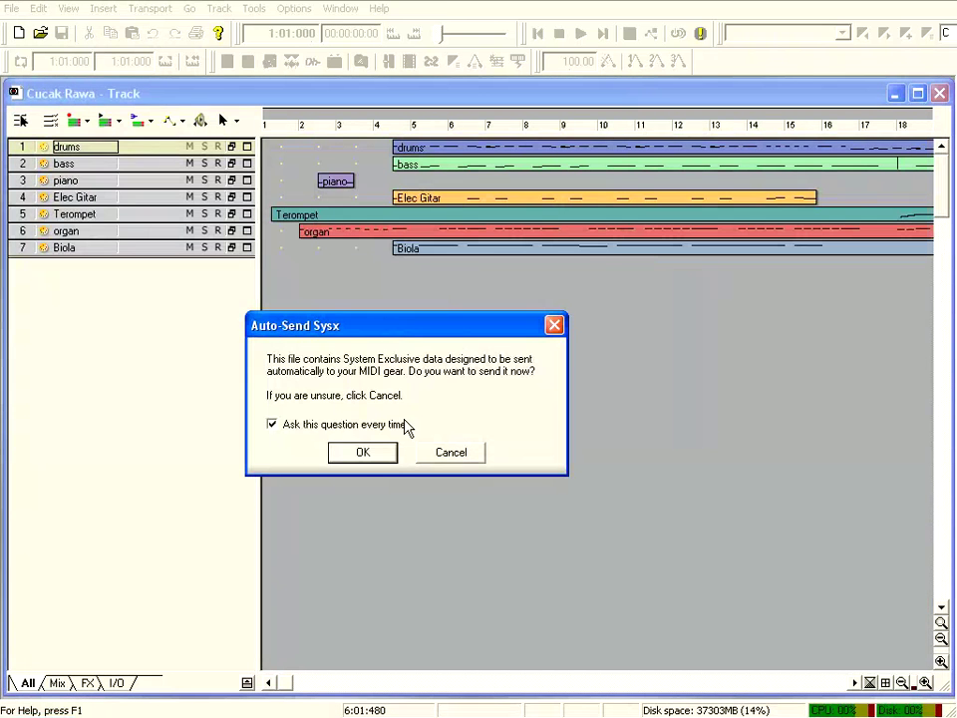
click(363, 454)
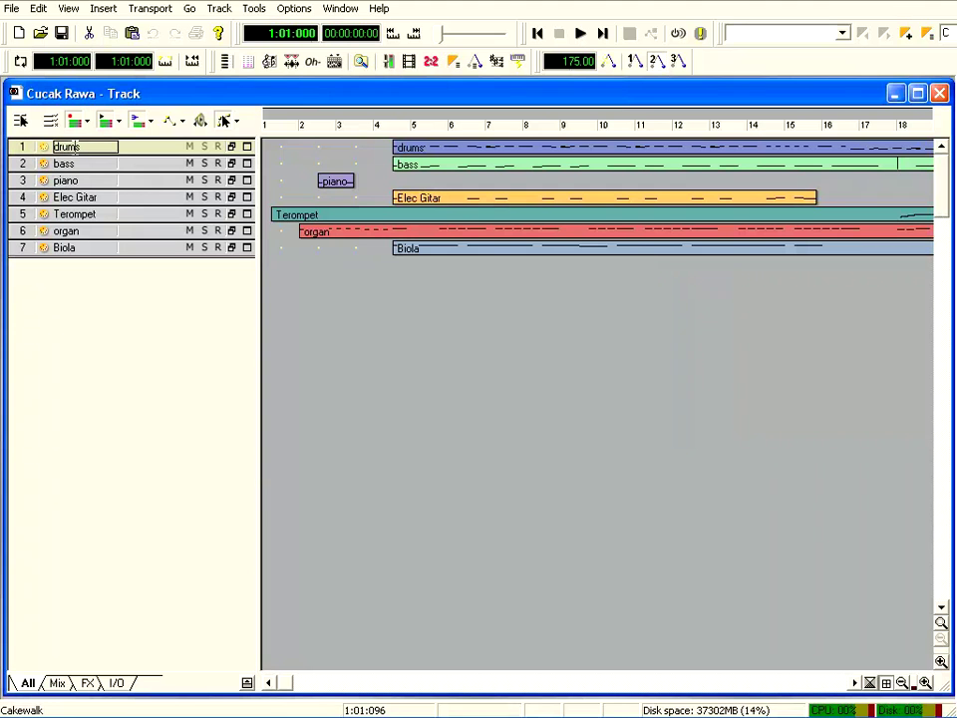
Step: Play the whole Cucak Rawa arrangement from the beginning
click(901, 684)
click(902, 683)
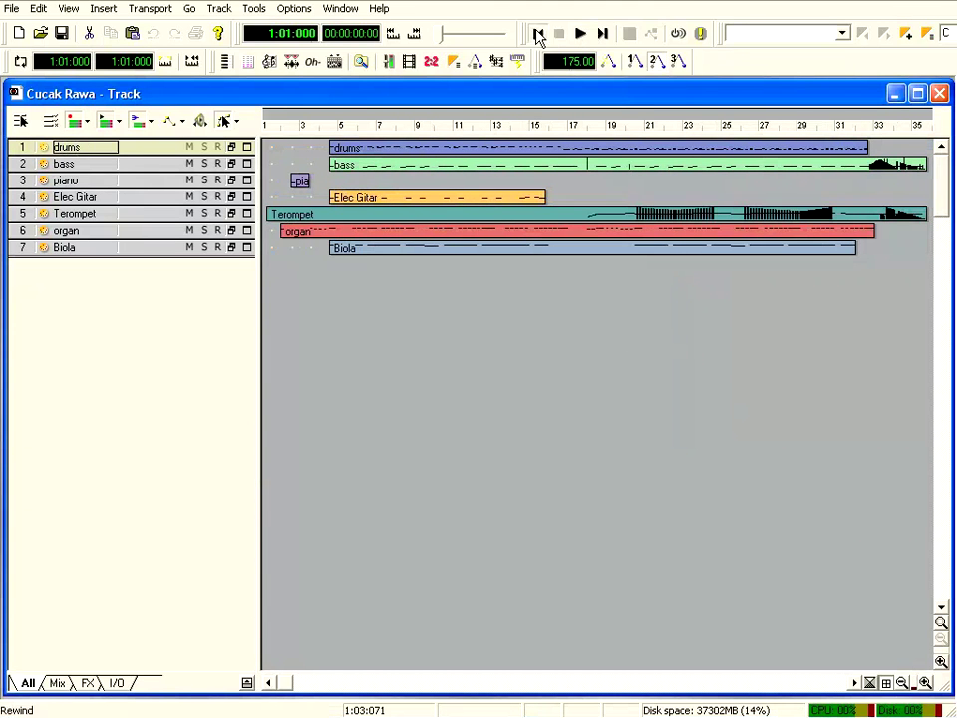
click(581, 34)
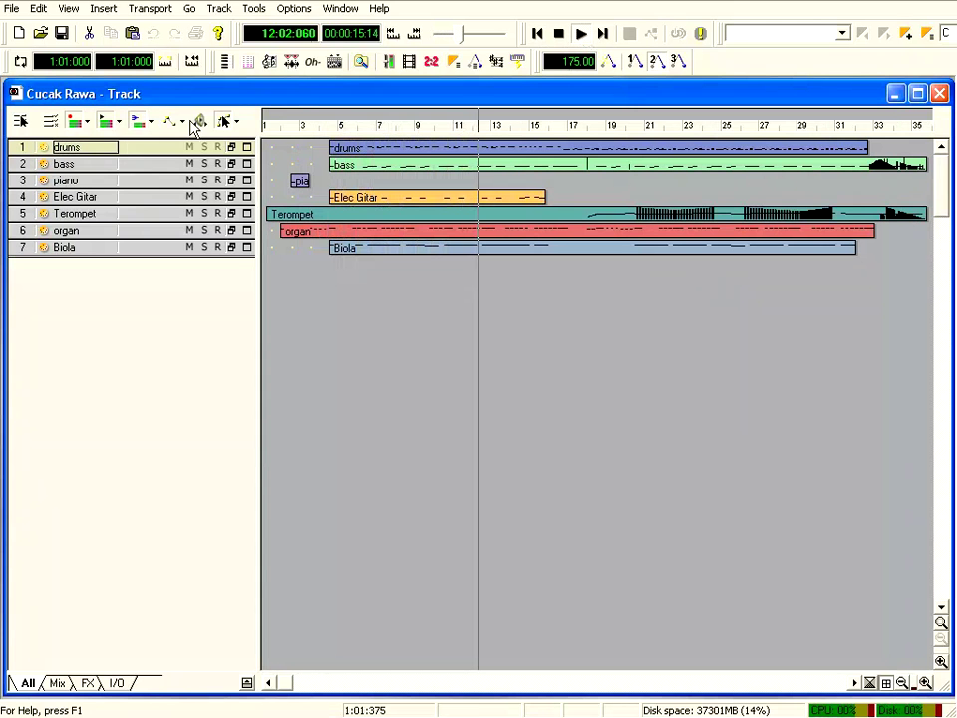
Step: Increase the height of the tracks from drums through Biola to expose their full settings and clip contents
drag(130, 153, 157, 650)
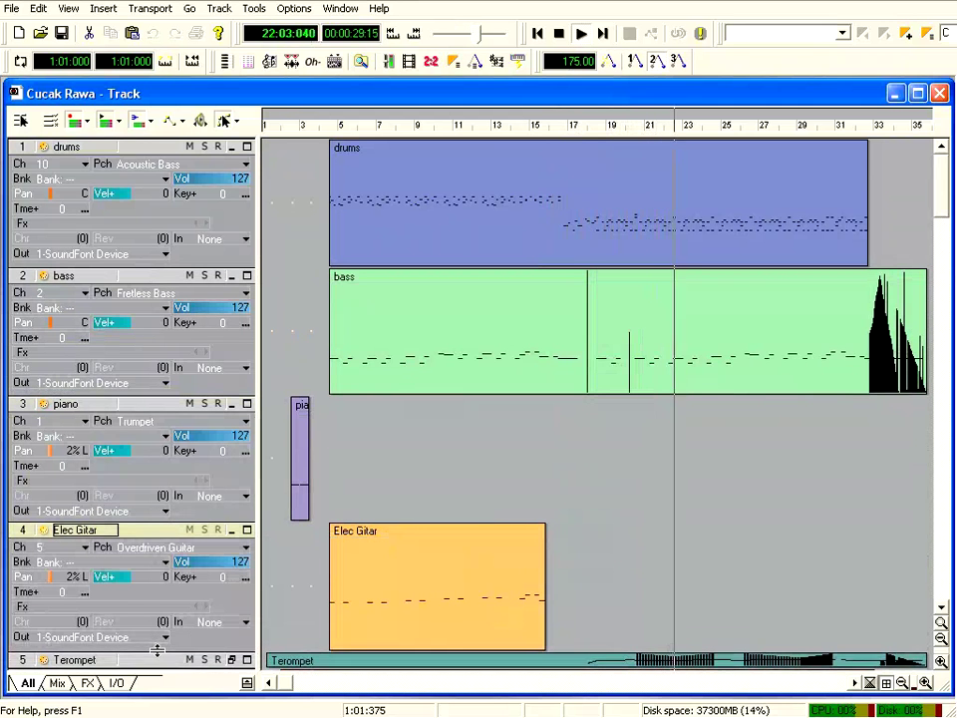
scroll(211, 547, down, 5)
scroll(212, 547, up, 4)
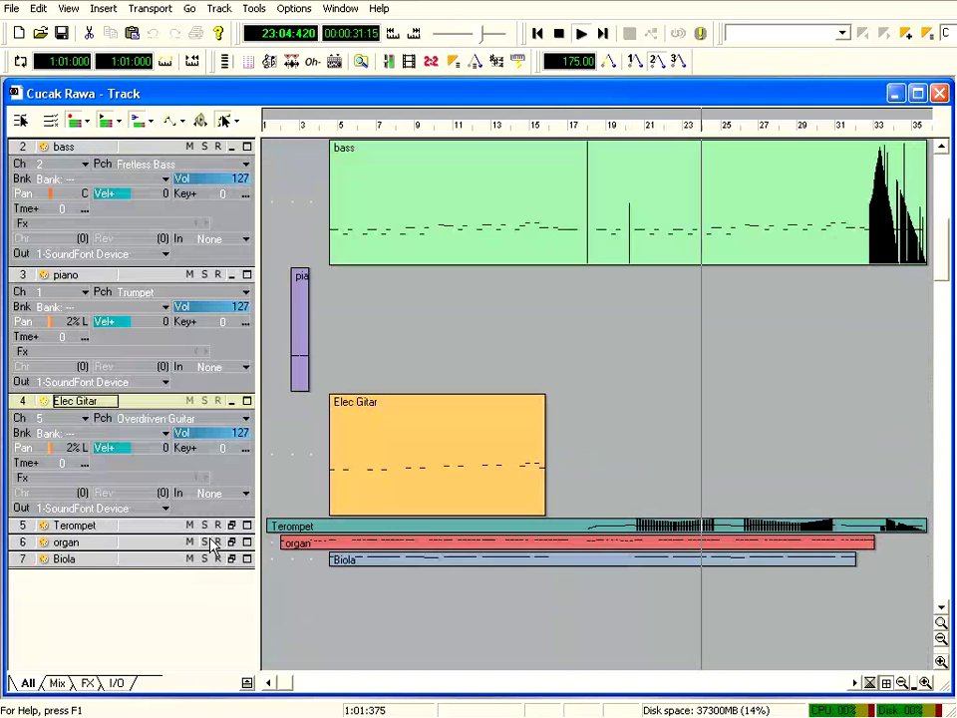
drag(163, 533, 163, 634)
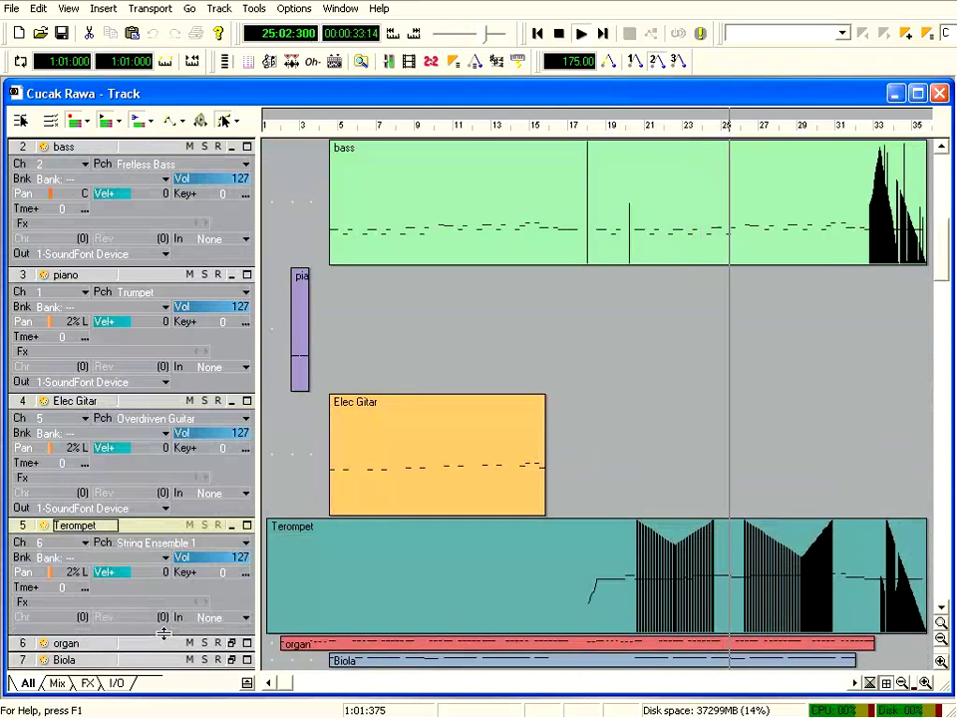
scroll(170, 636, down, 3)
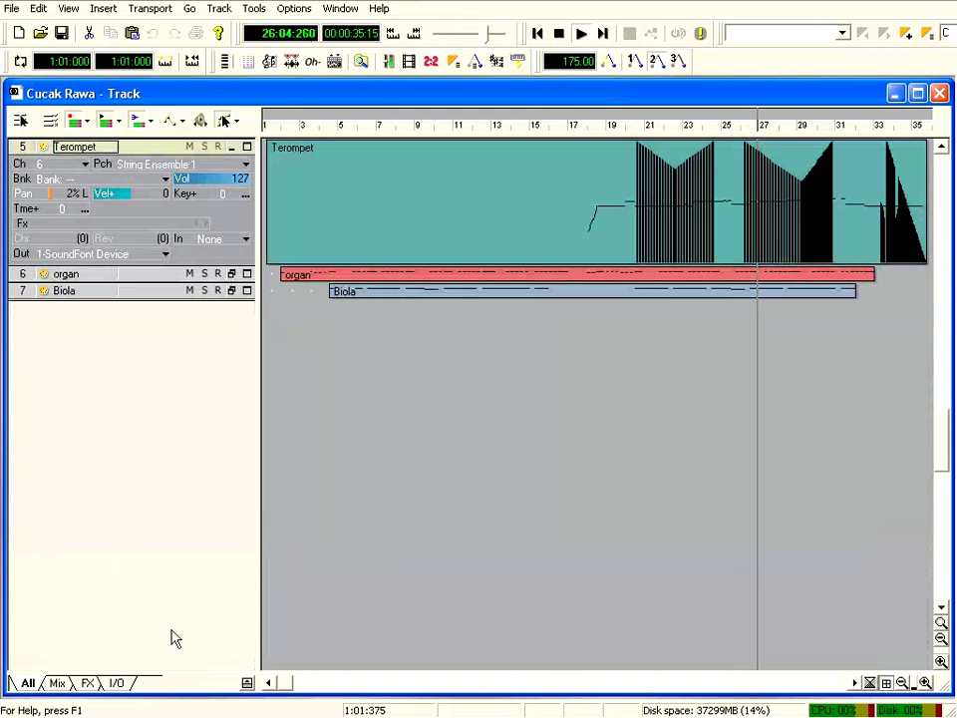
drag(171, 282, 180, 525)
scroll(185, 523, up, 3)
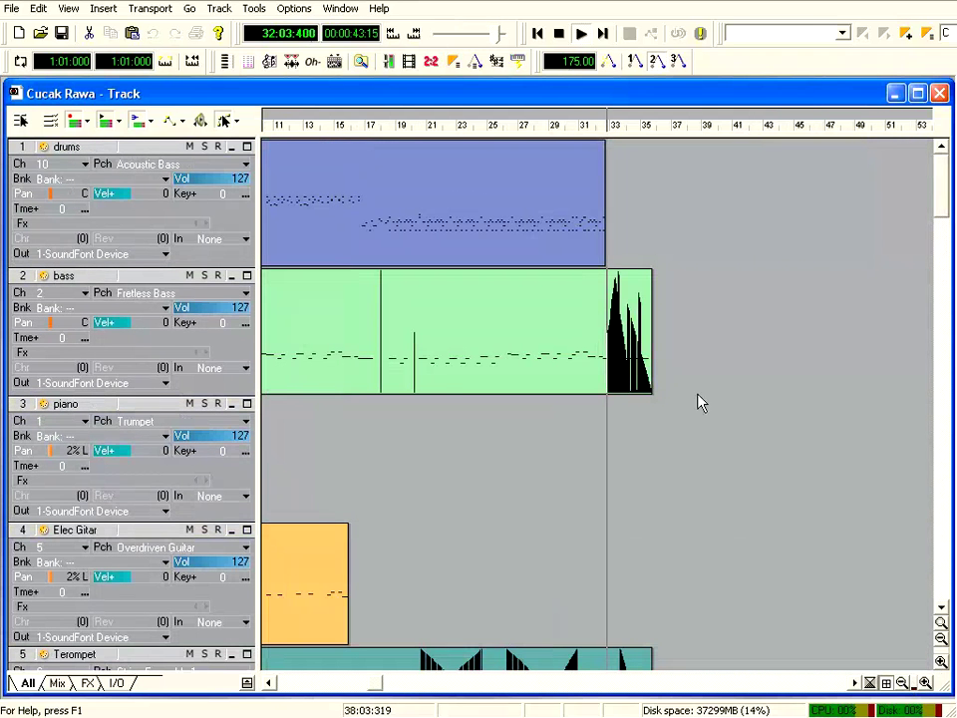
Step: Stop playback and move the playback position to measure 8 and on to measure 16
drag(380, 684, 271, 683)
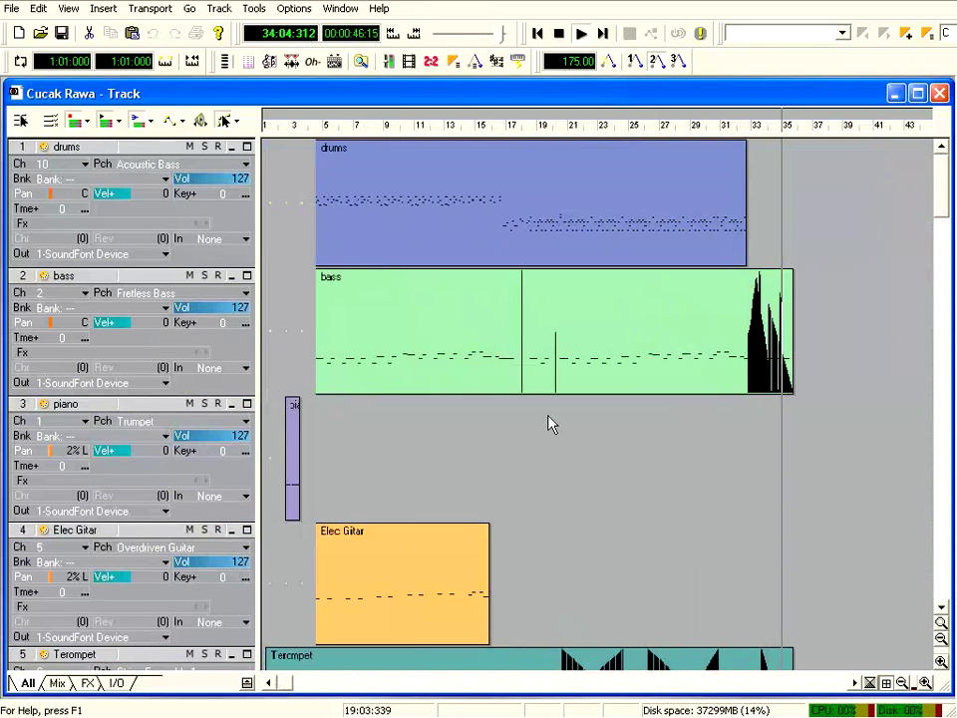
click(379, 130)
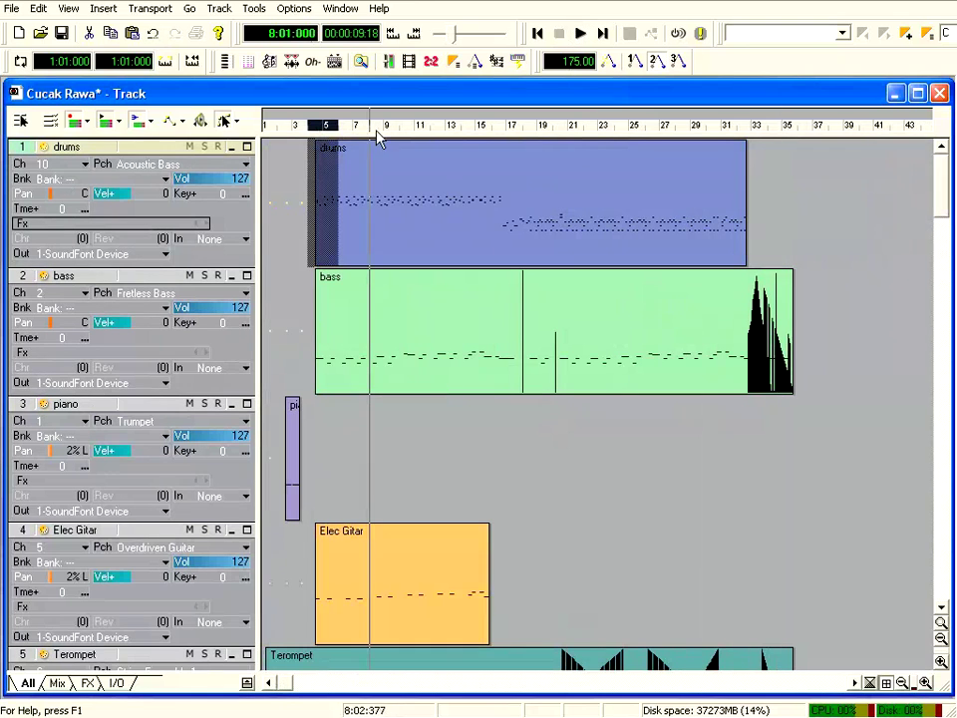
click(509, 129)
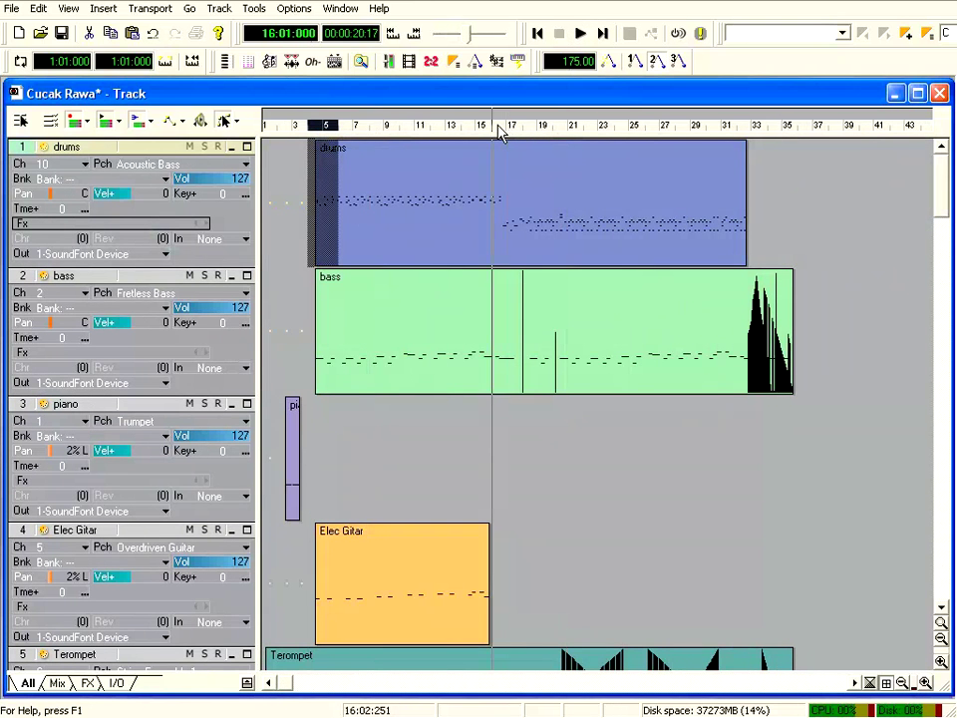
Step: Open the drums clip in the Piano Roll and enlarge its window over the lower part of the Track view
click(352, 209)
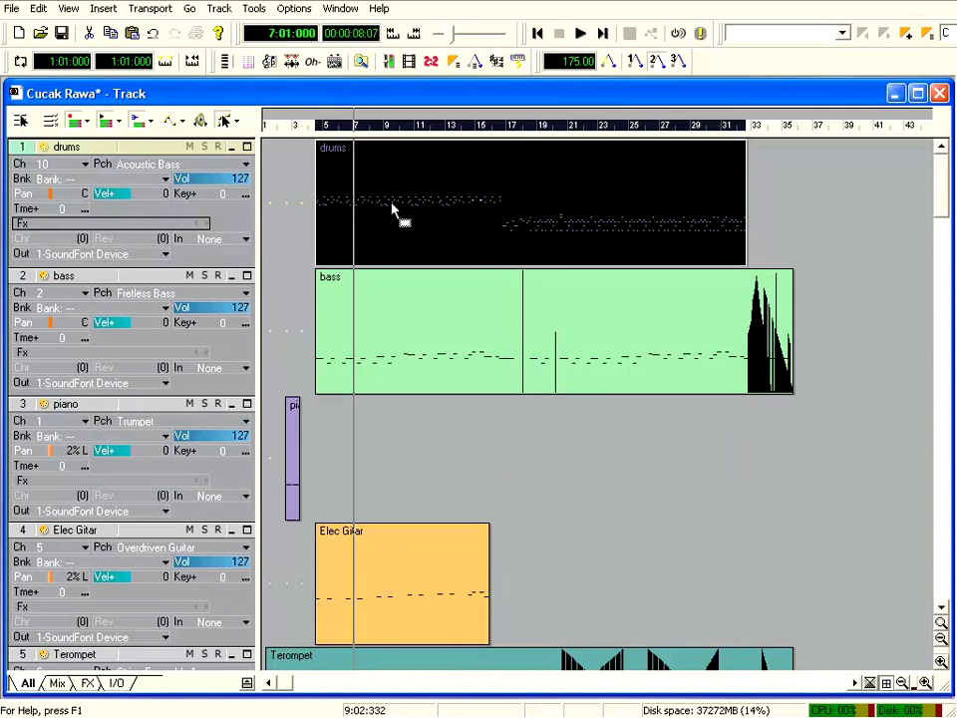
click(392, 210)
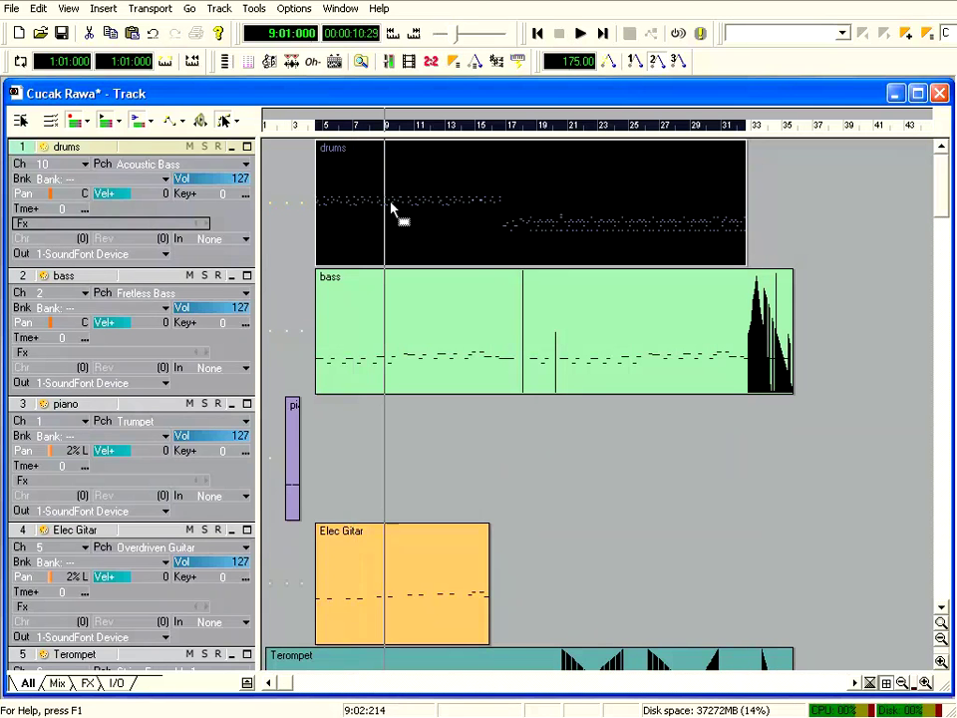
double_click(392, 209)
drag(436, 423, 438, 271)
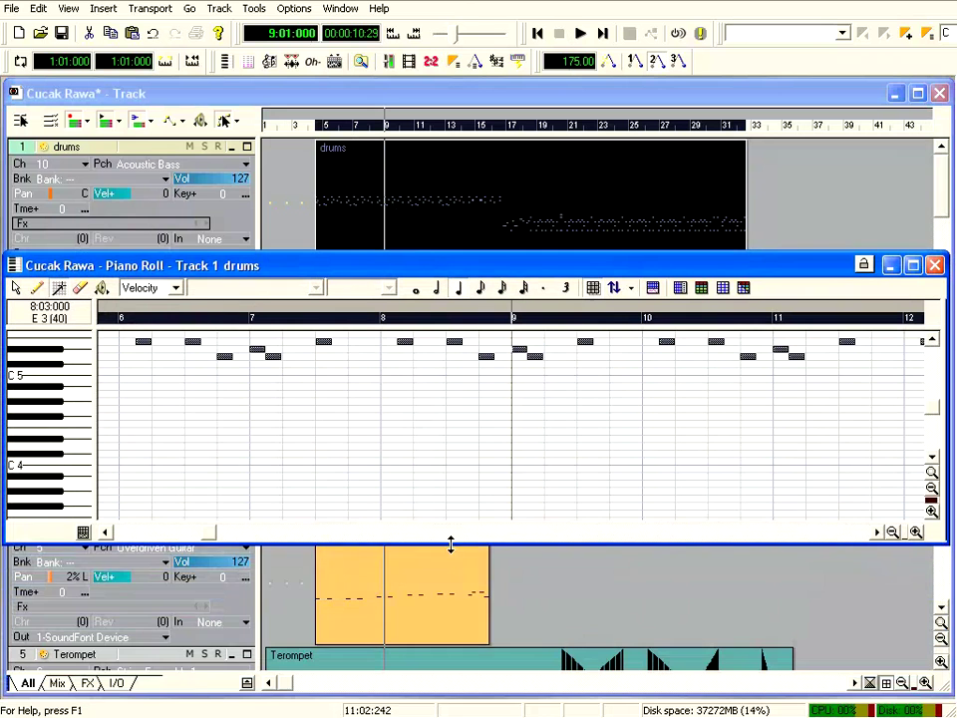
drag(451, 543, 450, 693)
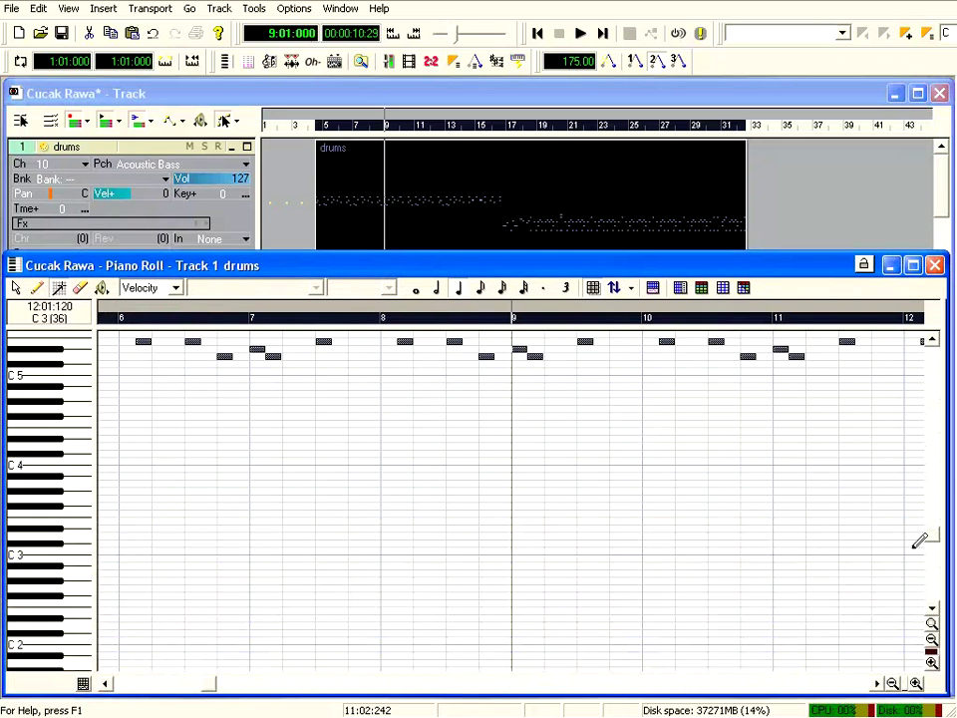
drag(932, 546, 908, 494)
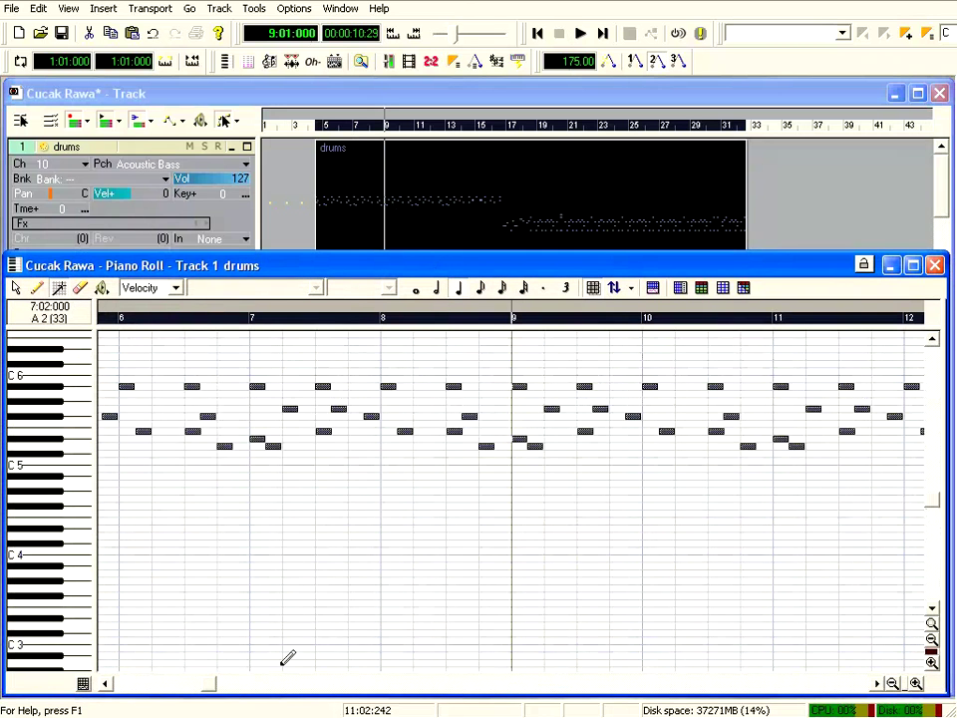
key(ctrl+Left)
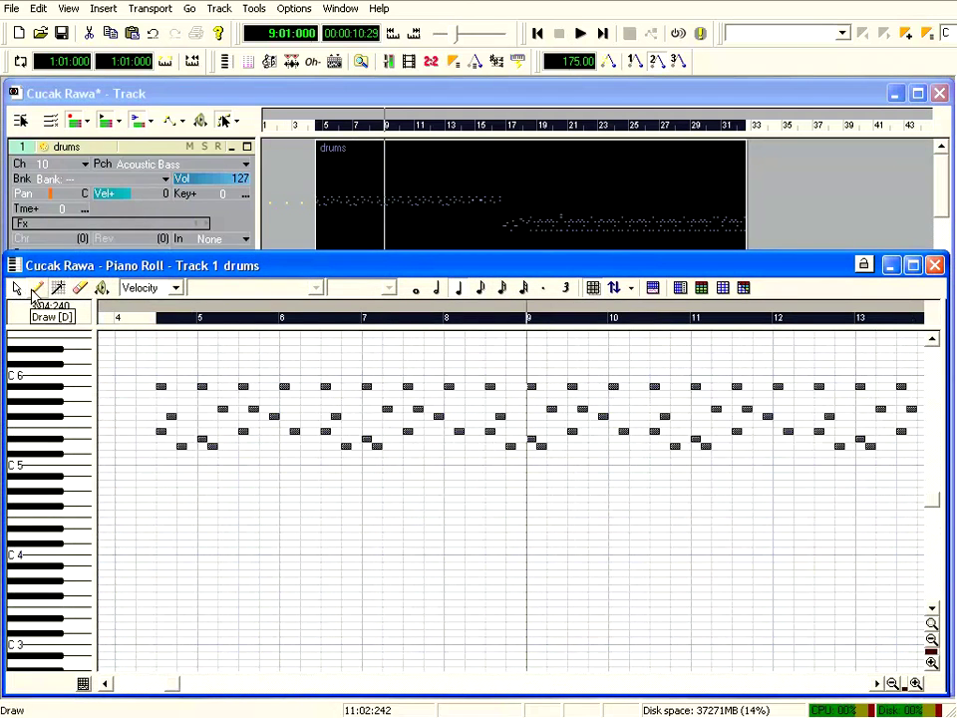
Step: Scrub across the start of the drum part and select the row of D 5 notes up to measure 13
click(103, 288)
drag(142, 345, 201, 347)
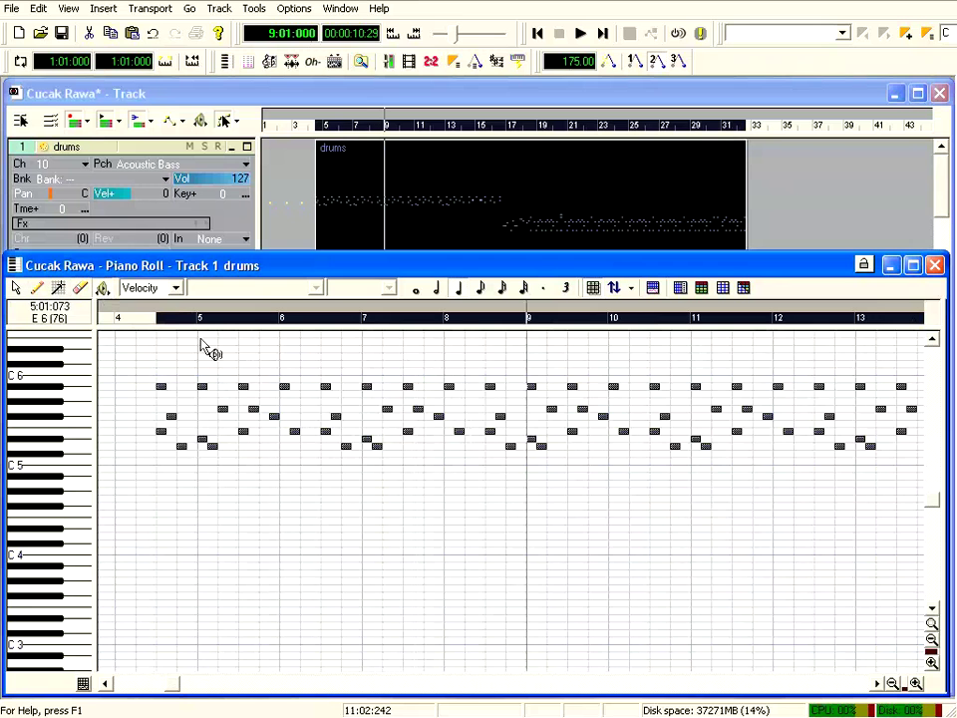
click(16, 288)
key(ctrl+a)
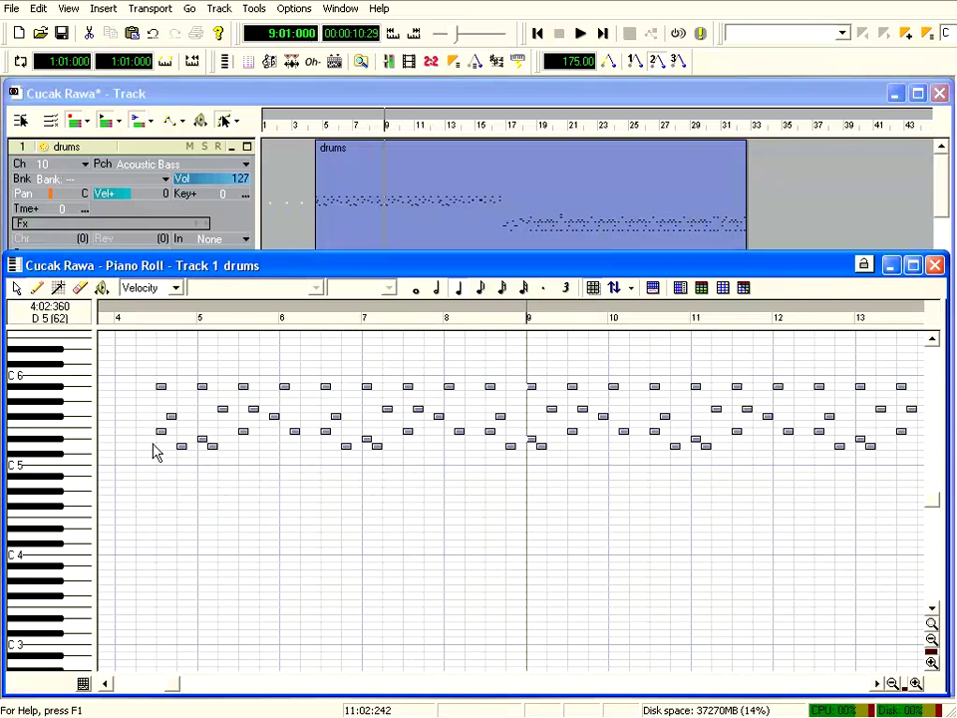
drag(140, 440, 726, 479)
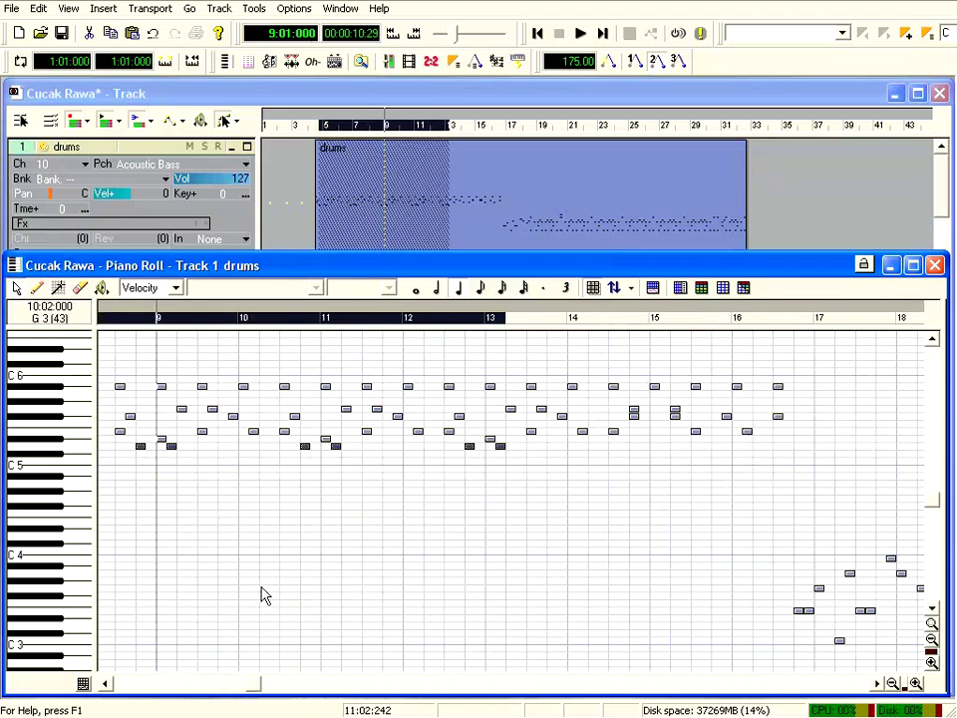
Step: Shift the selected D 5 drum notes earlier so the first one starts at 4:03:000
scroll(279, 456, left, 6)
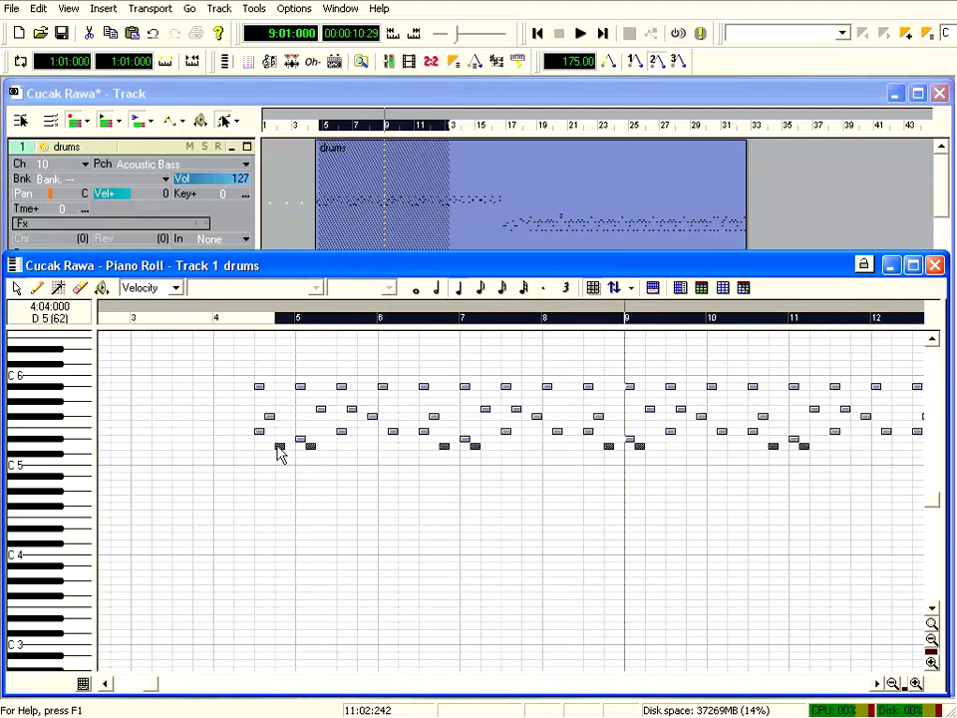
drag(281, 453, 279, 449)
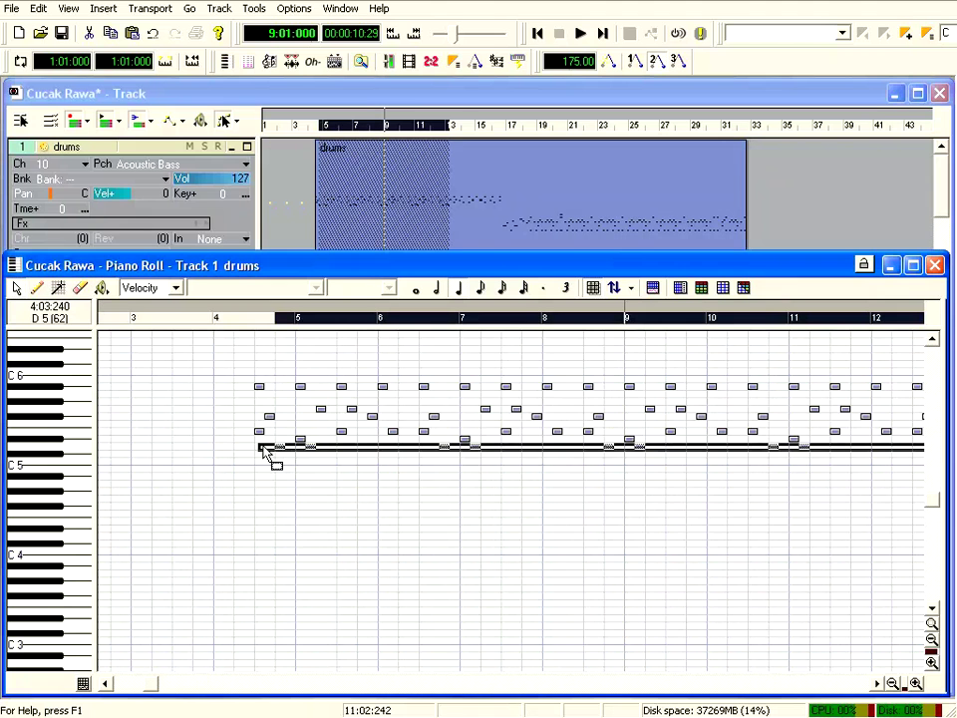
drag(257, 448, 257, 447)
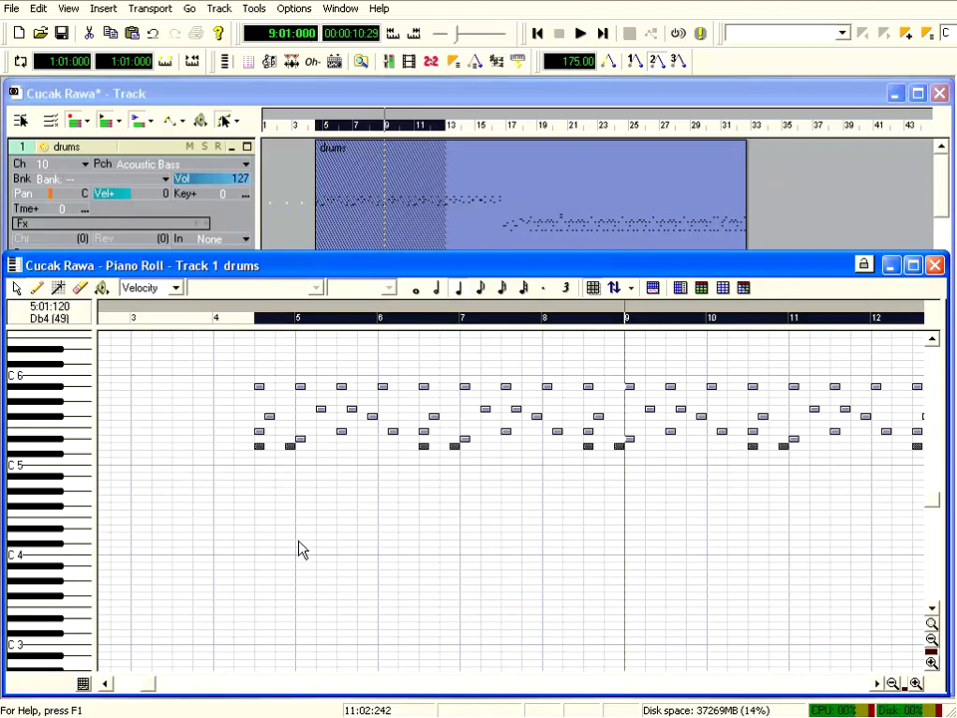
Step: Set the playback position to 4:03:000 and copy the selected D 5 drum notes
click(259, 447)
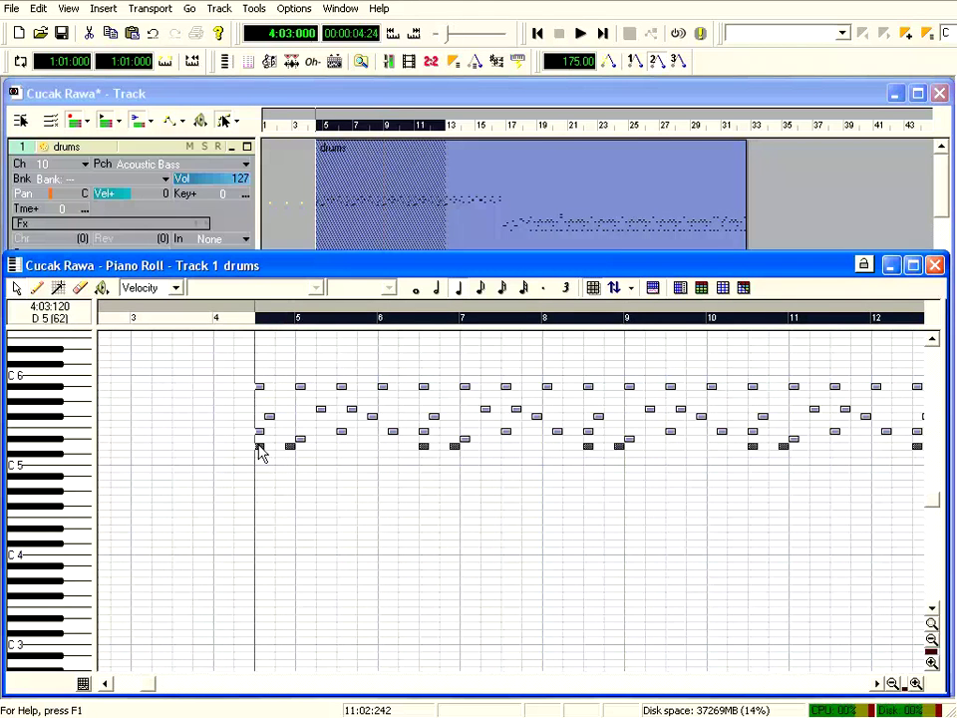
click(39, 9)
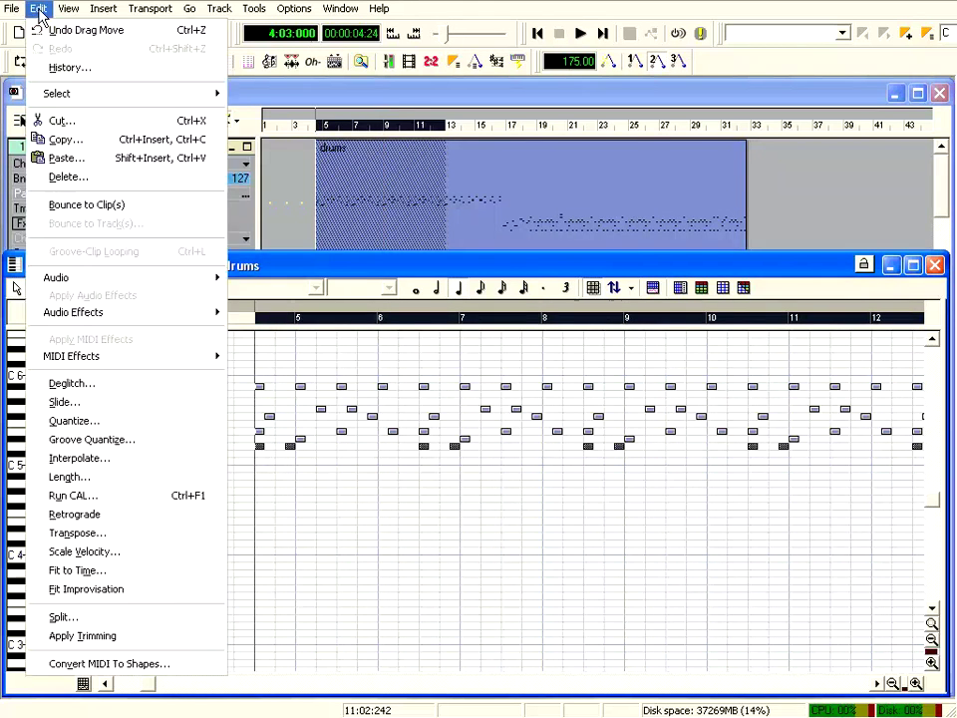
click(73, 148)
click(632, 333)
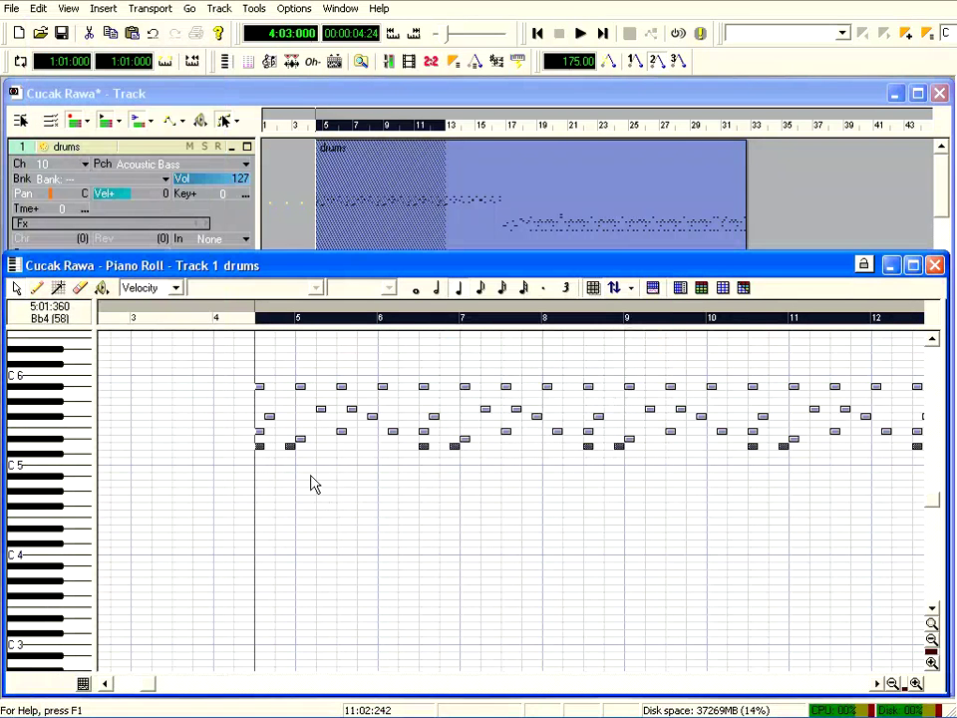
Step: Paste the copied notes once into track 1, starting at 5:03:000
click(336, 321)
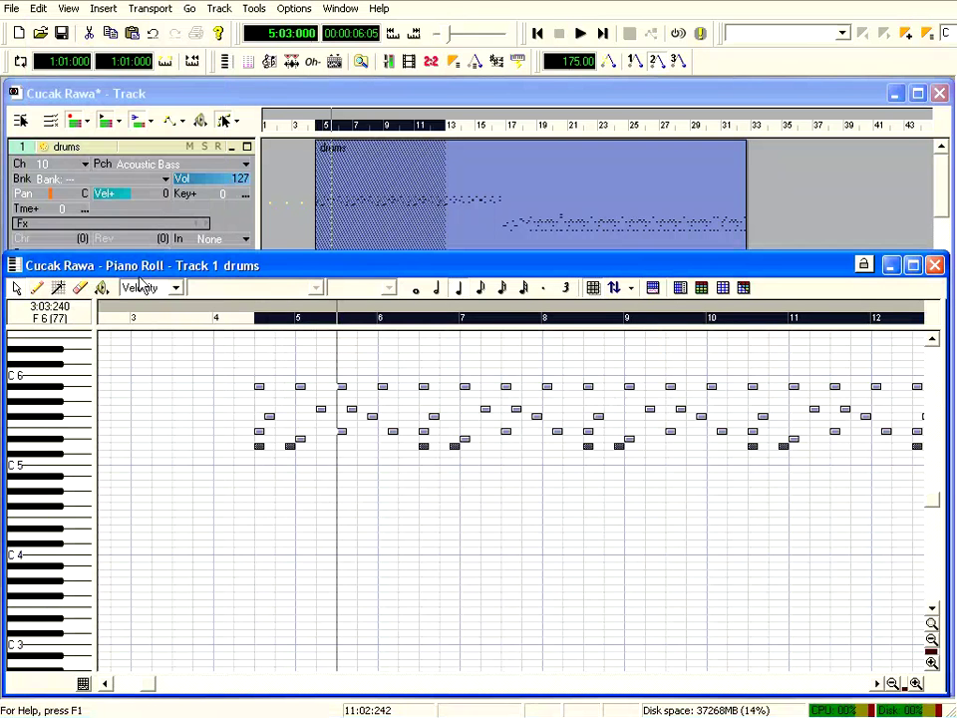
click(38, 8)
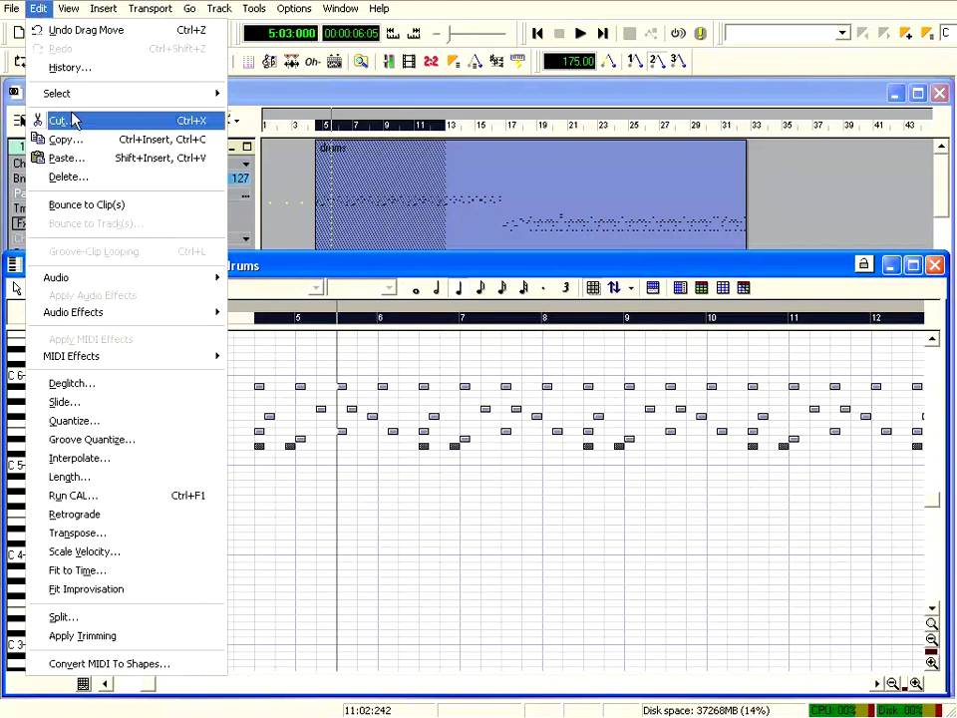
click(63, 158)
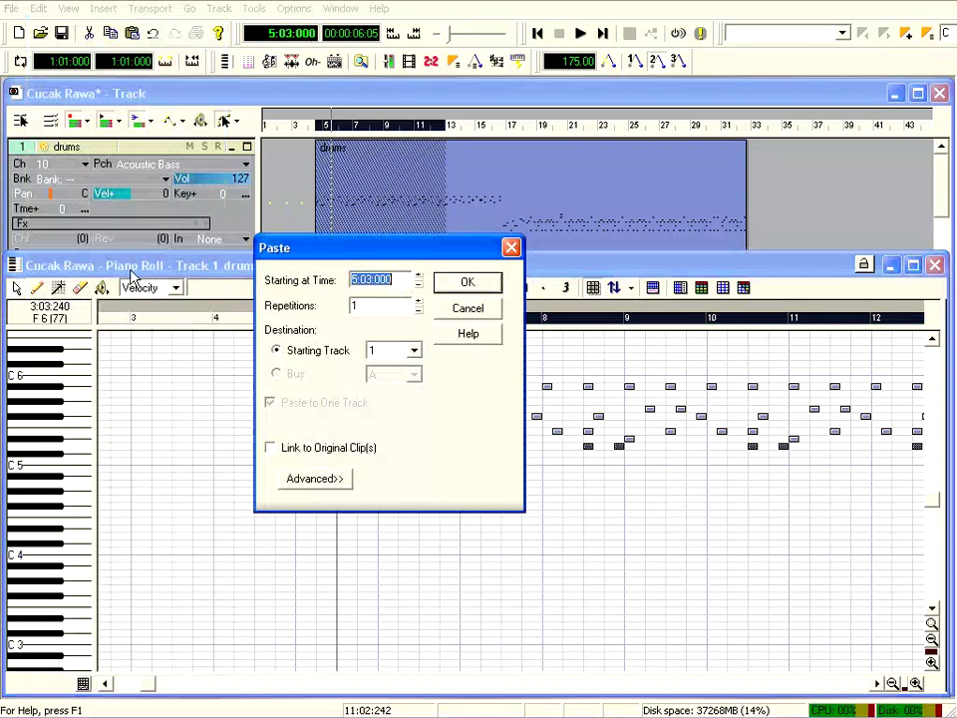
click(468, 283)
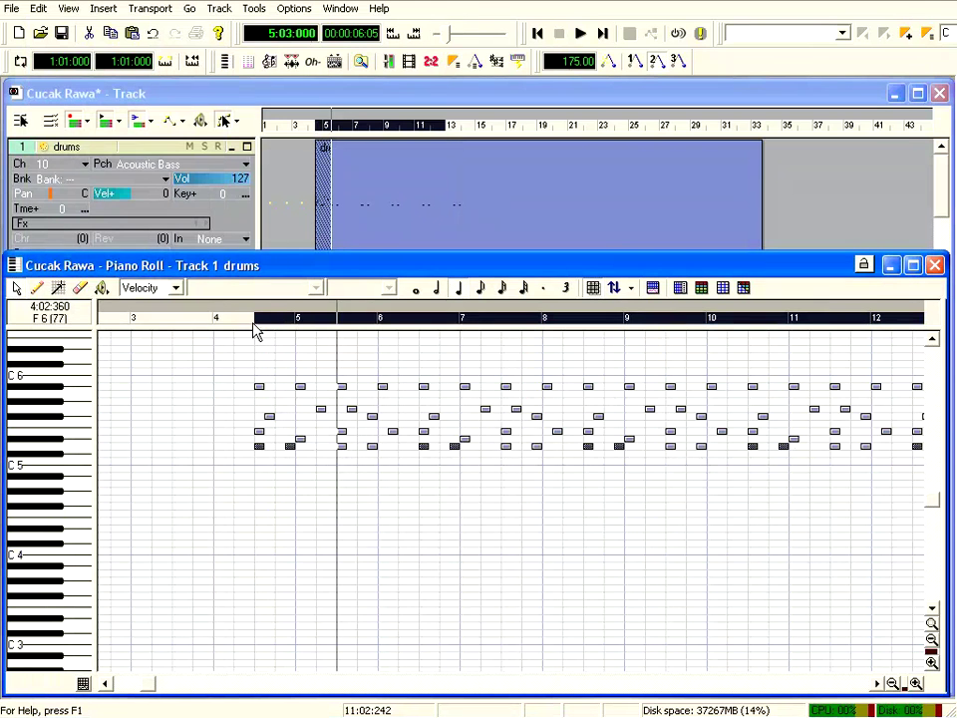
Step: Play the edited drum part from its first notes and stop playback in measure 18
click(252, 325)
key(space)
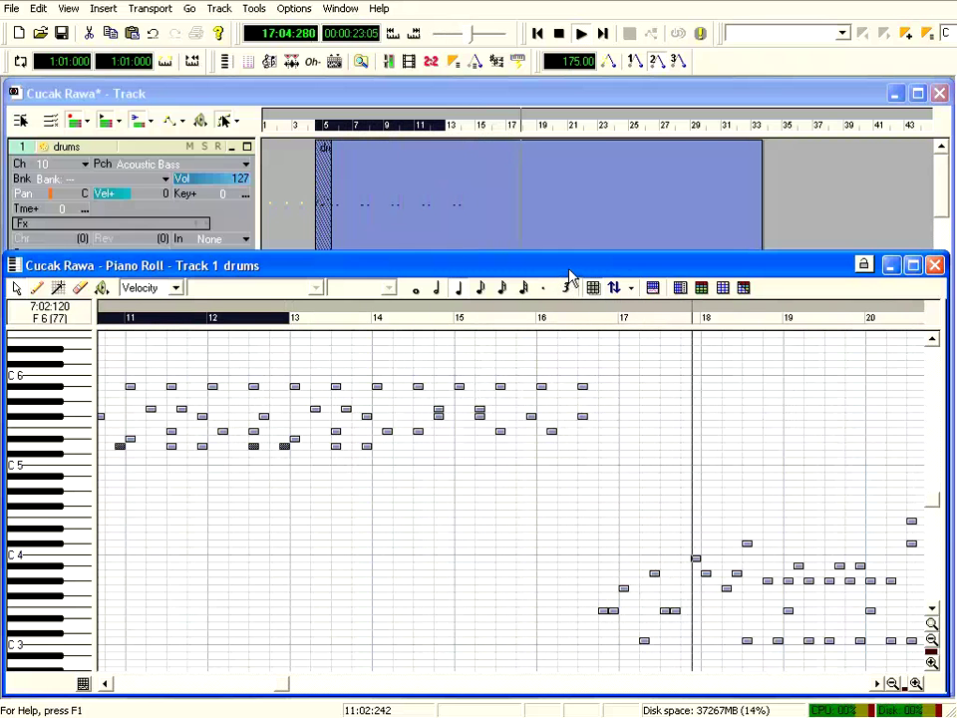
key(space)
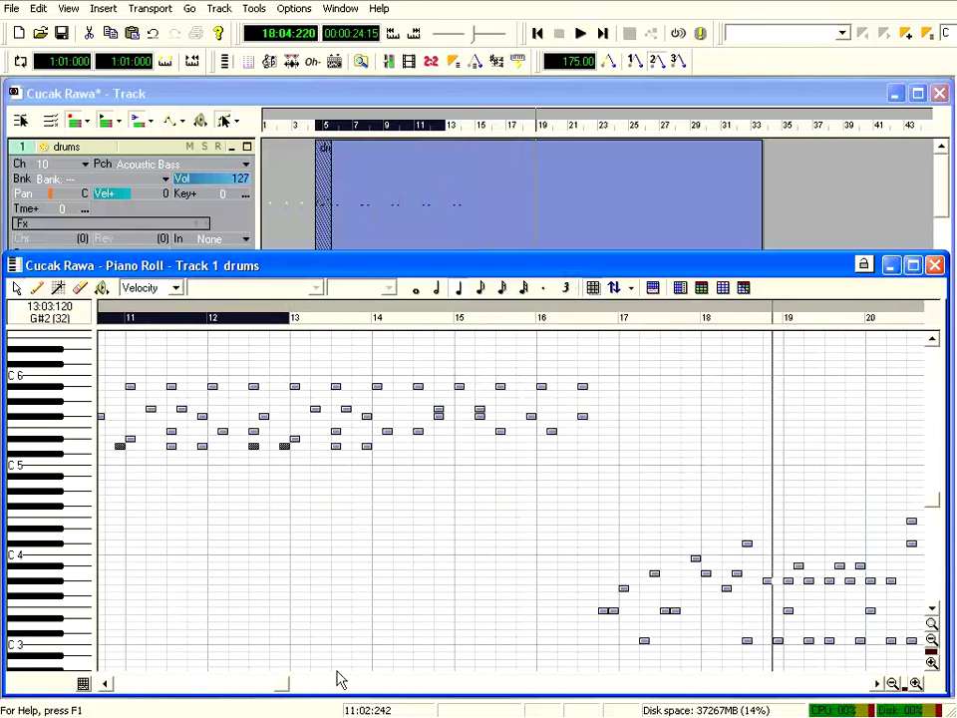
Step: Select the two pairs of low drum notes on the same pitch around measure 17 and copy them
drag(284, 688, 351, 692)
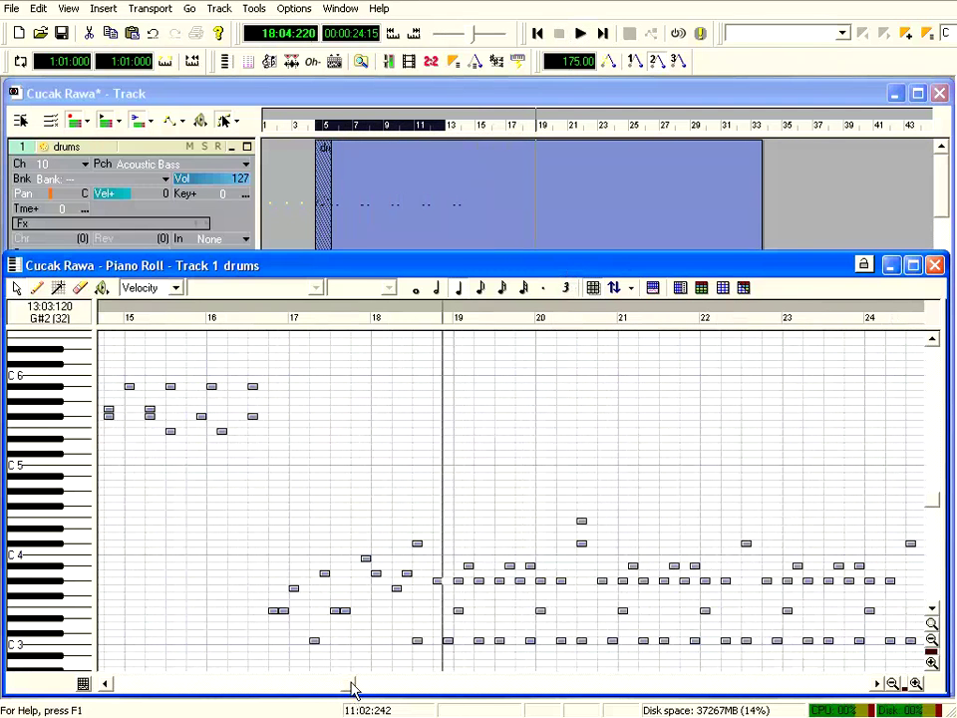
drag(241, 602, 397, 634)
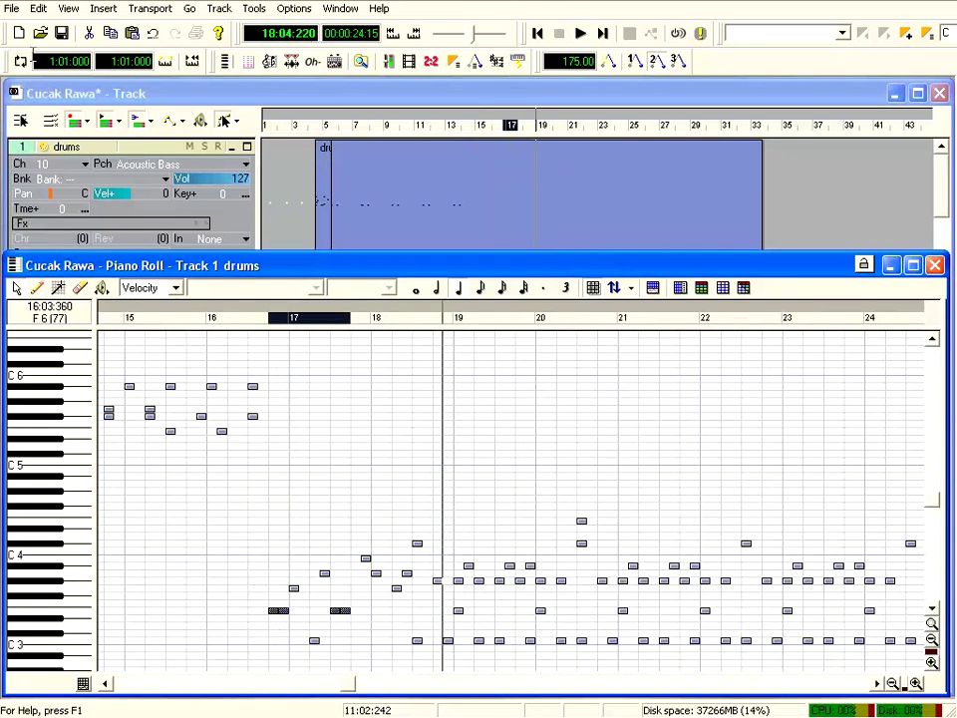
click(38, 8)
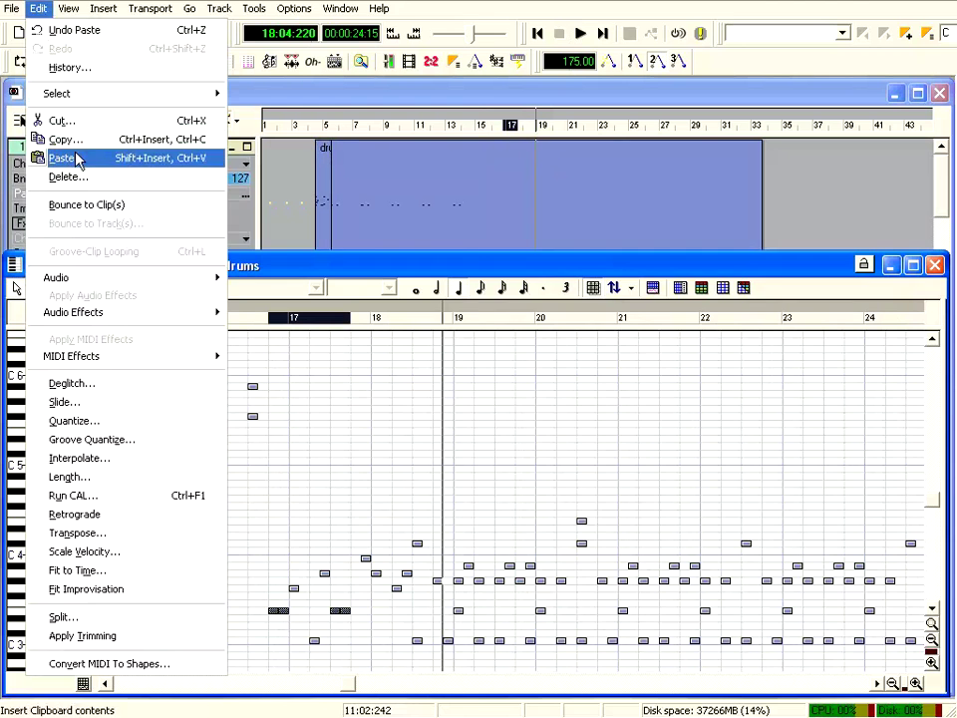
click(66, 138)
click(618, 325)
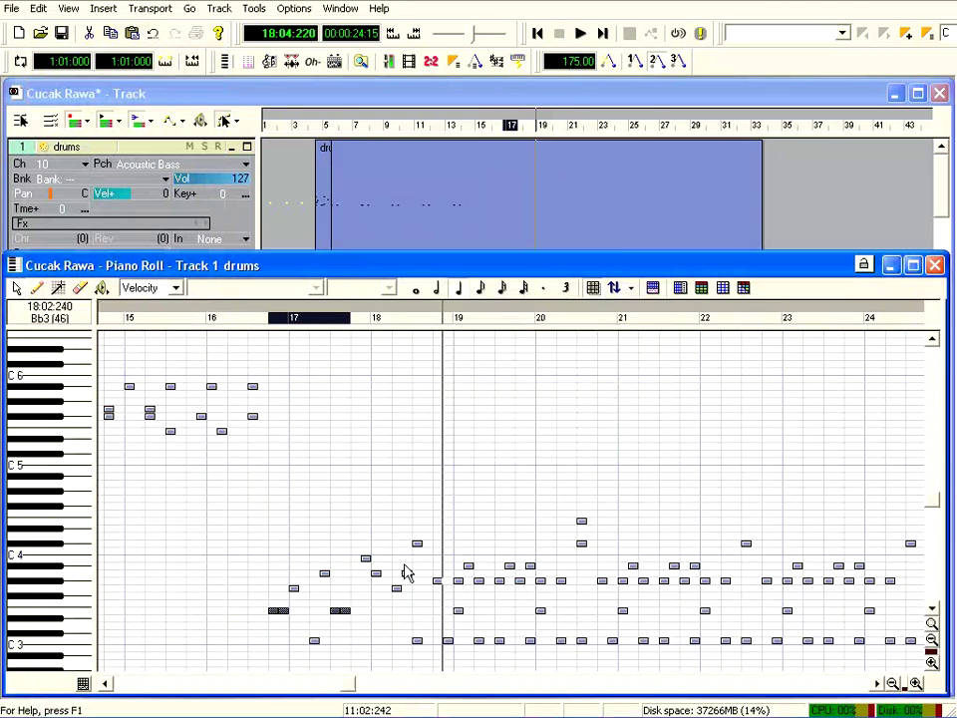
Step: Paste the copied drum notes once into track 1, starting at 17:02:000
click(310, 326)
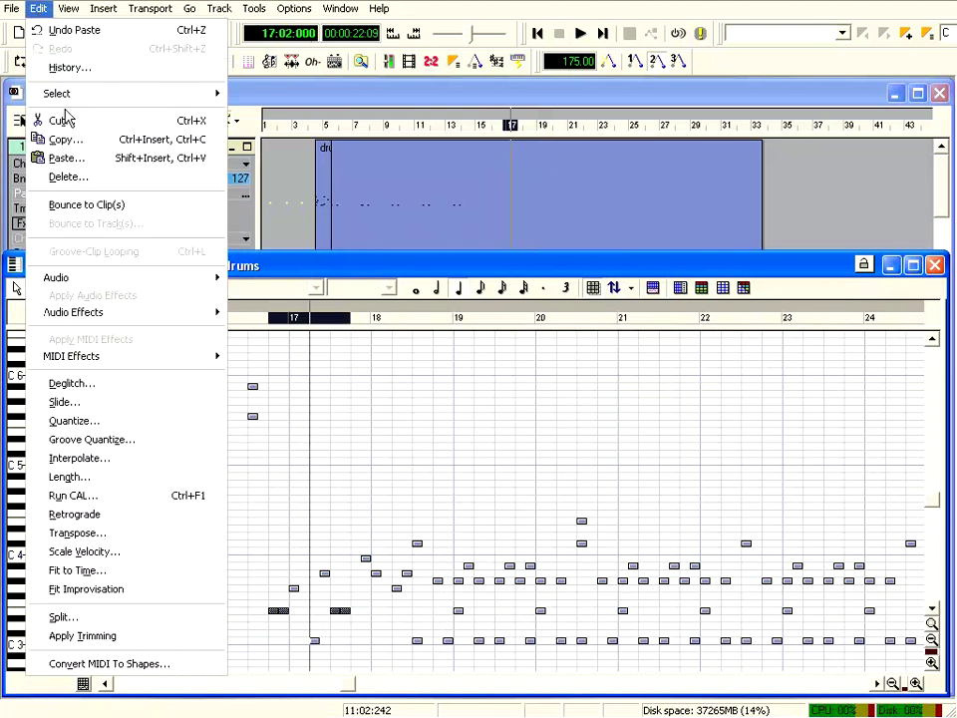
click(63, 158)
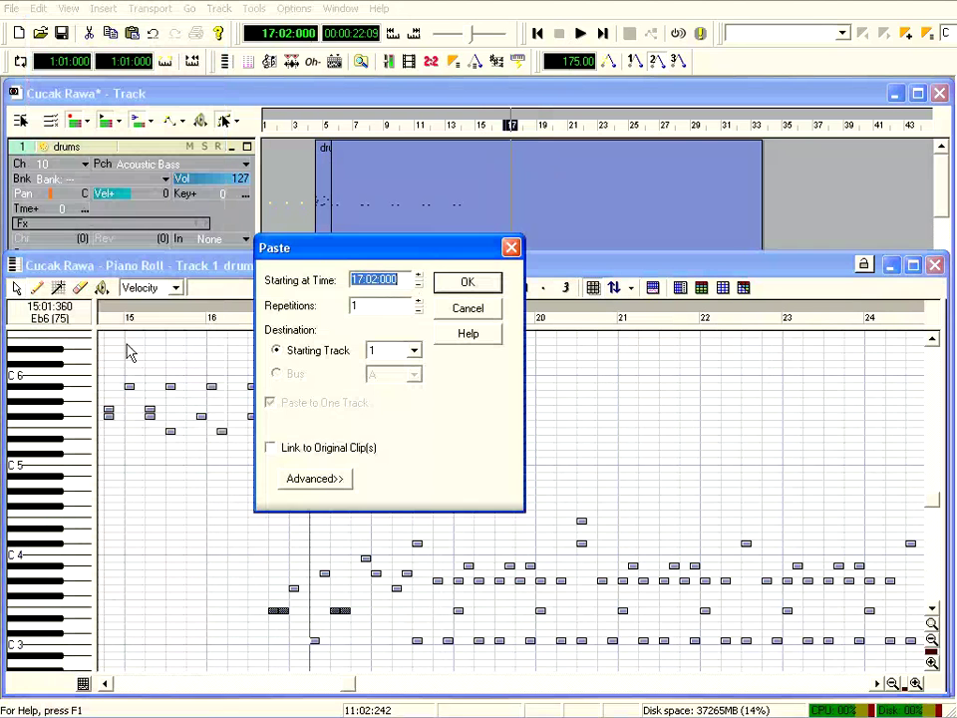
click(466, 284)
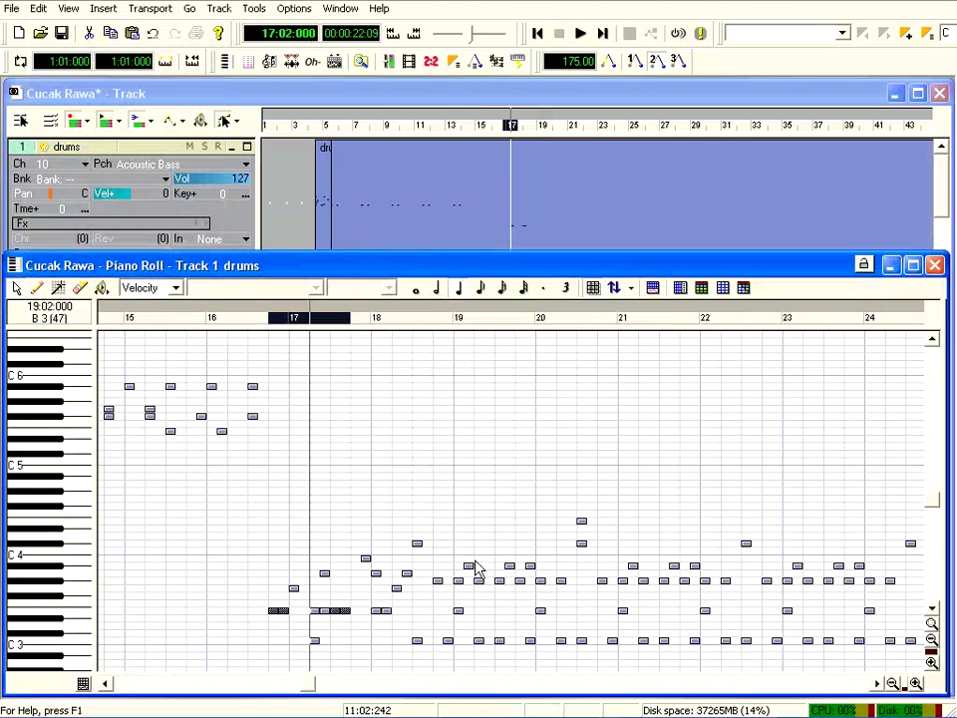
Step: Play the drum part from 16:03:240 to listen to the pasted notes
click(259, 317)
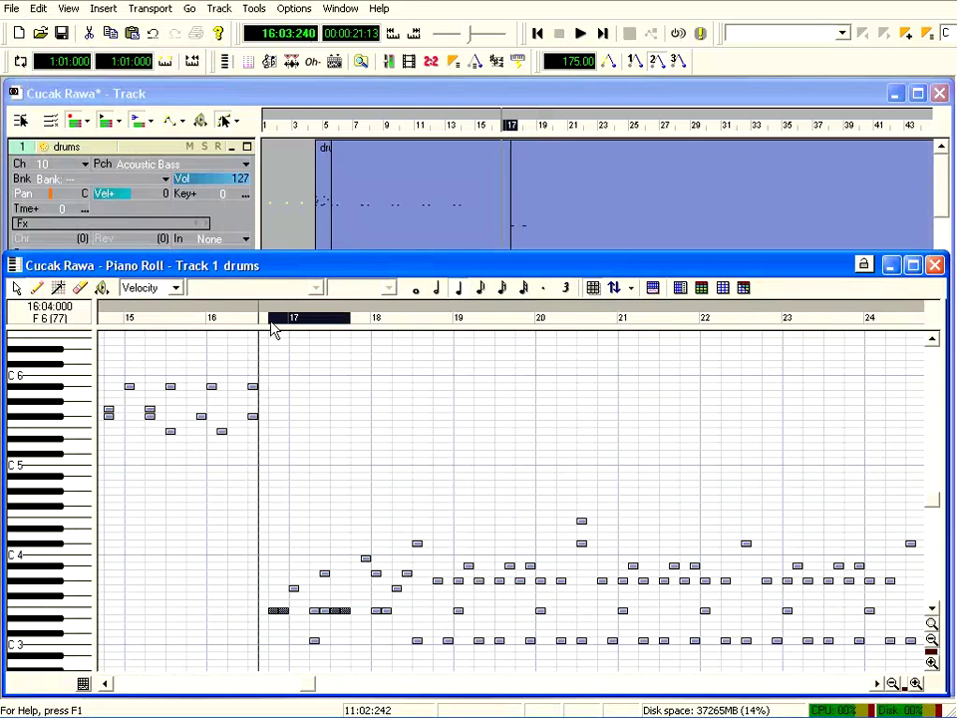
key(space)
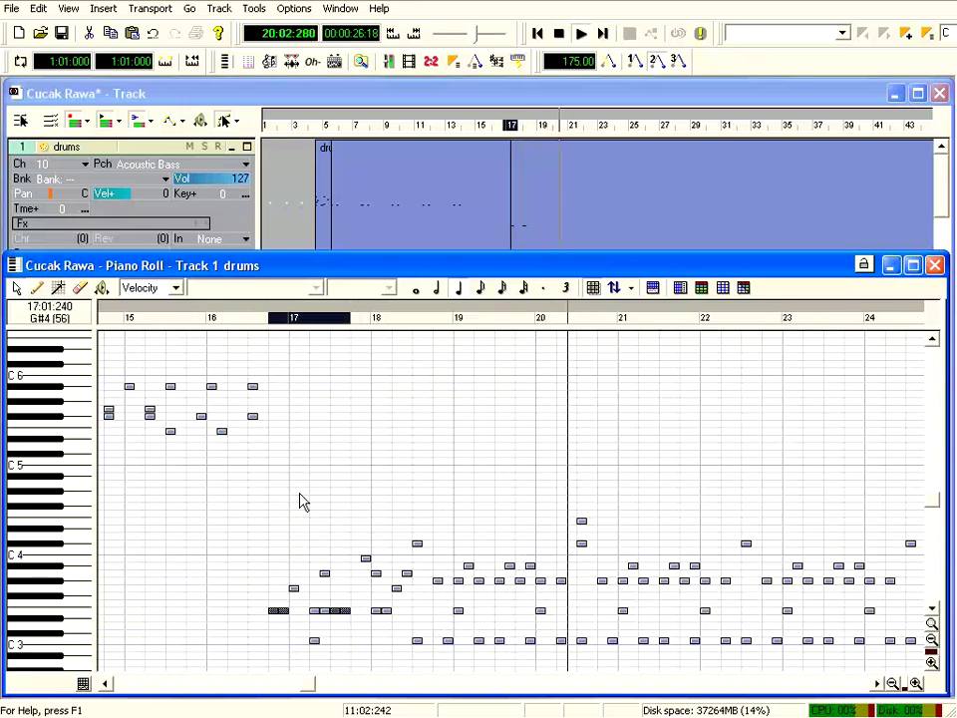
Step: Bring the Track window forward, select the organ clip in track 6 and set that track's patch to Church Organ
click(468, 97)
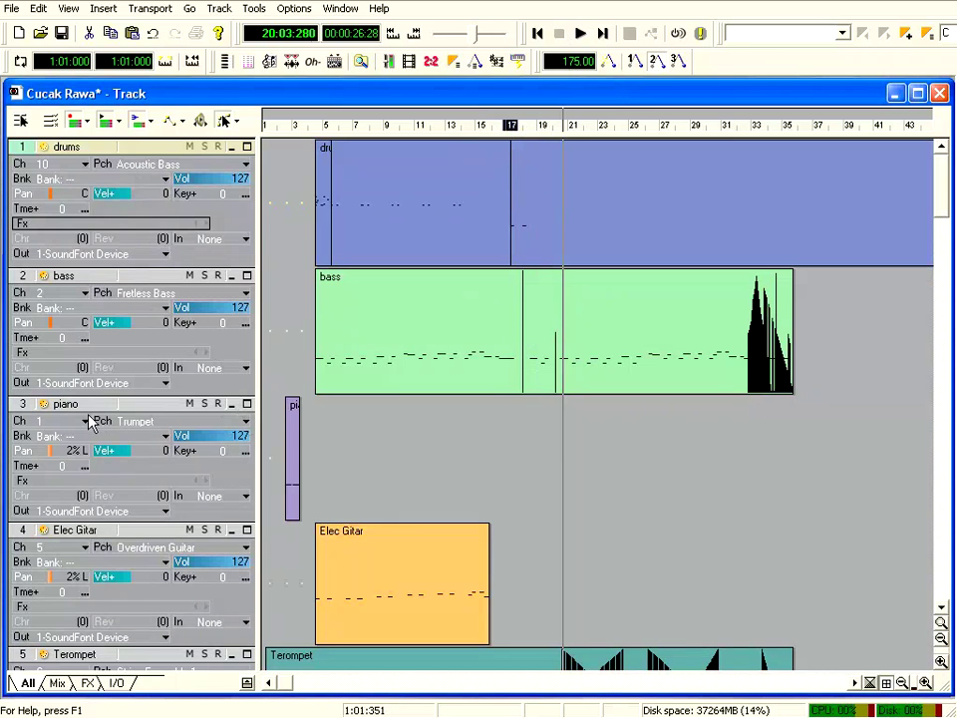
scroll(416, 463, down, 5)
click(295, 434)
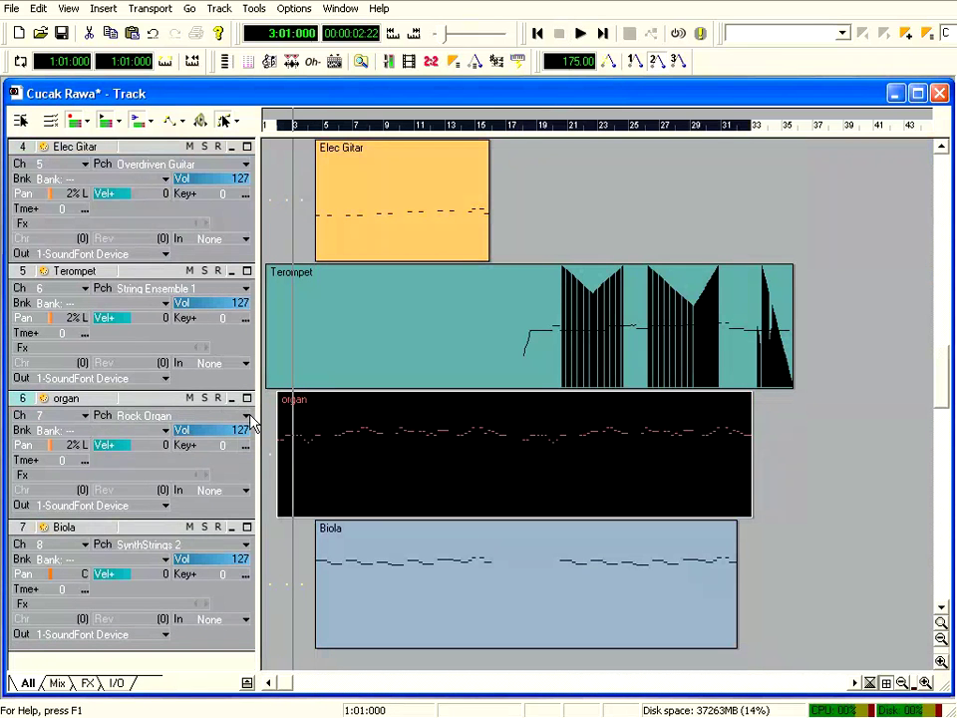
click(247, 416)
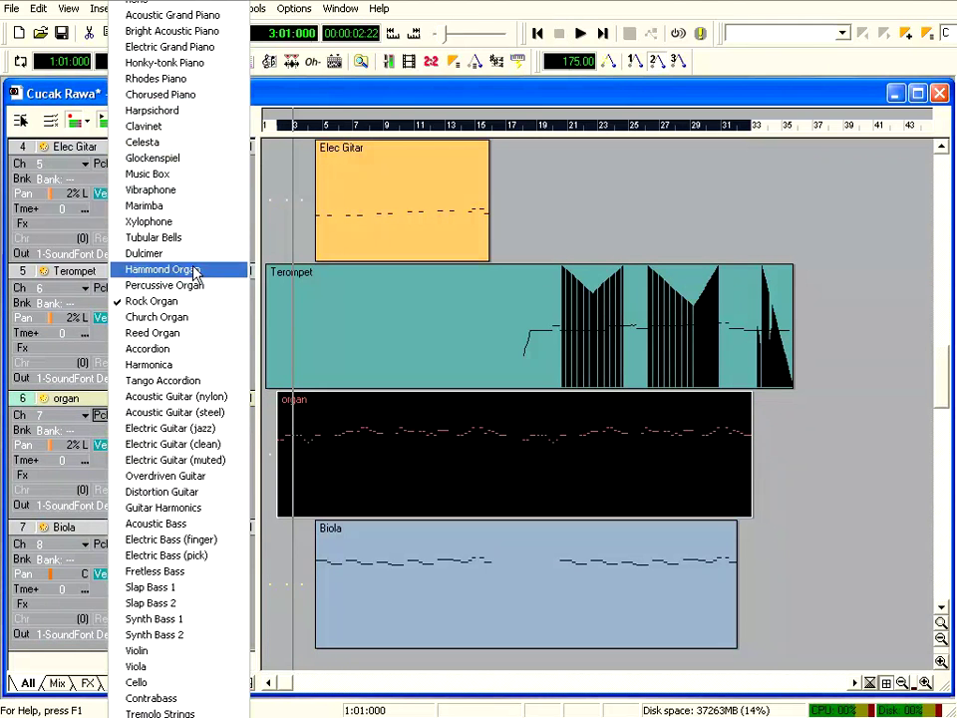
click(186, 319)
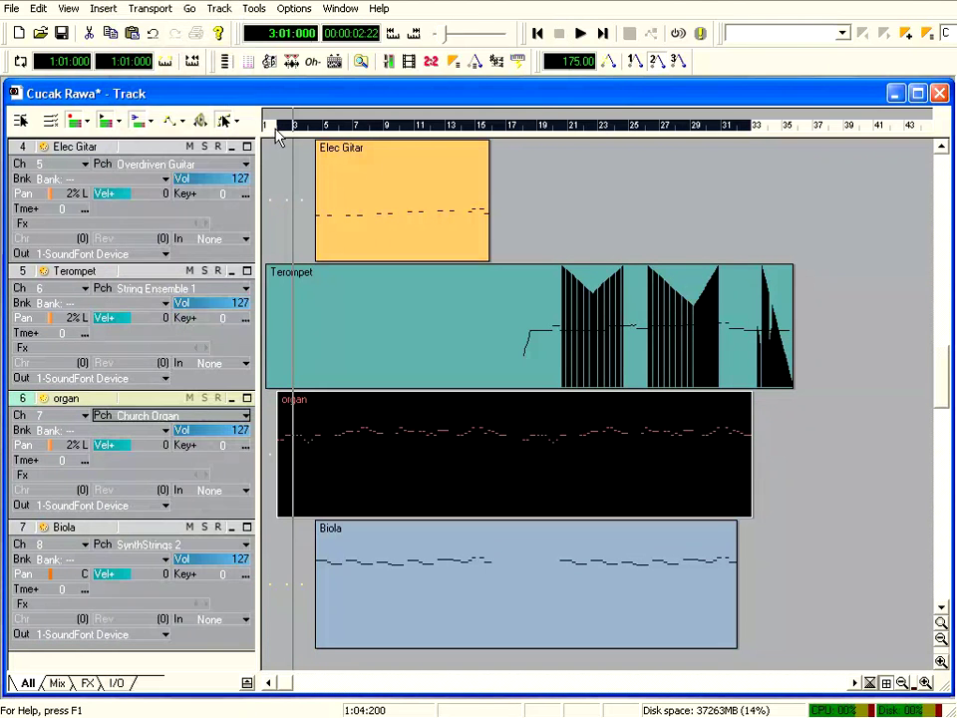
Step: Play the song from measure 2, restart it near the beginning and toggle the organ track's solo to check its sound
click(279, 137)
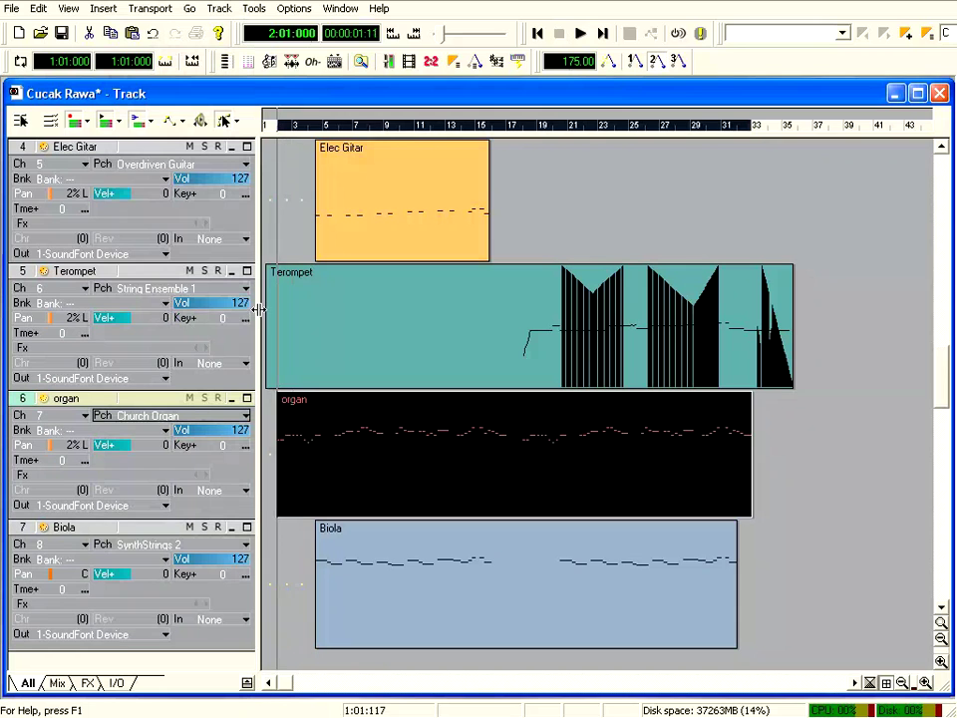
key(space)
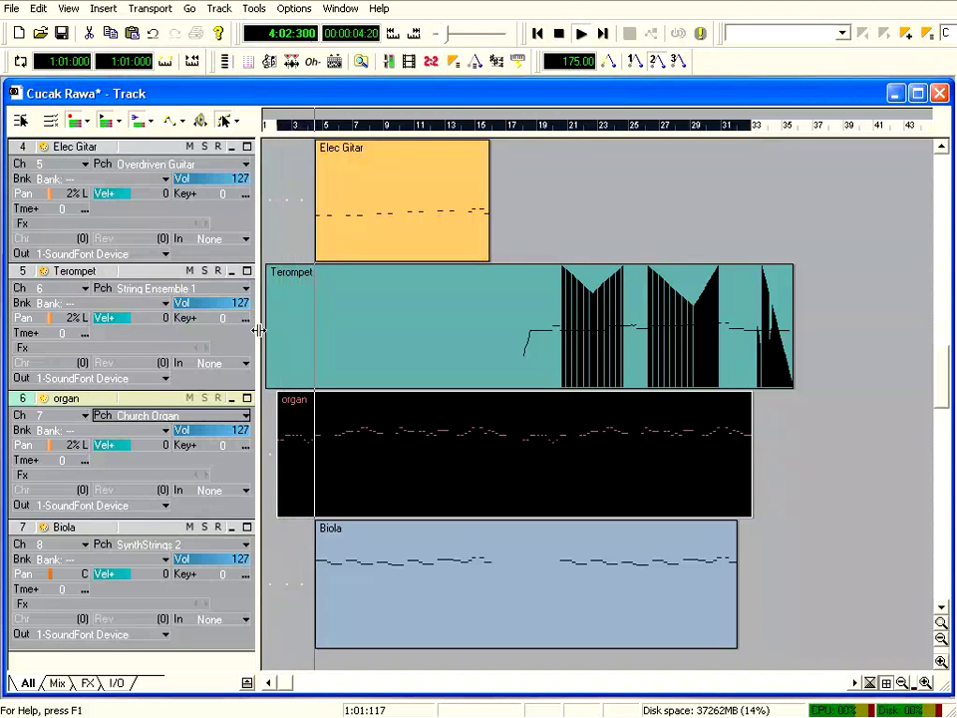
click(269, 129)
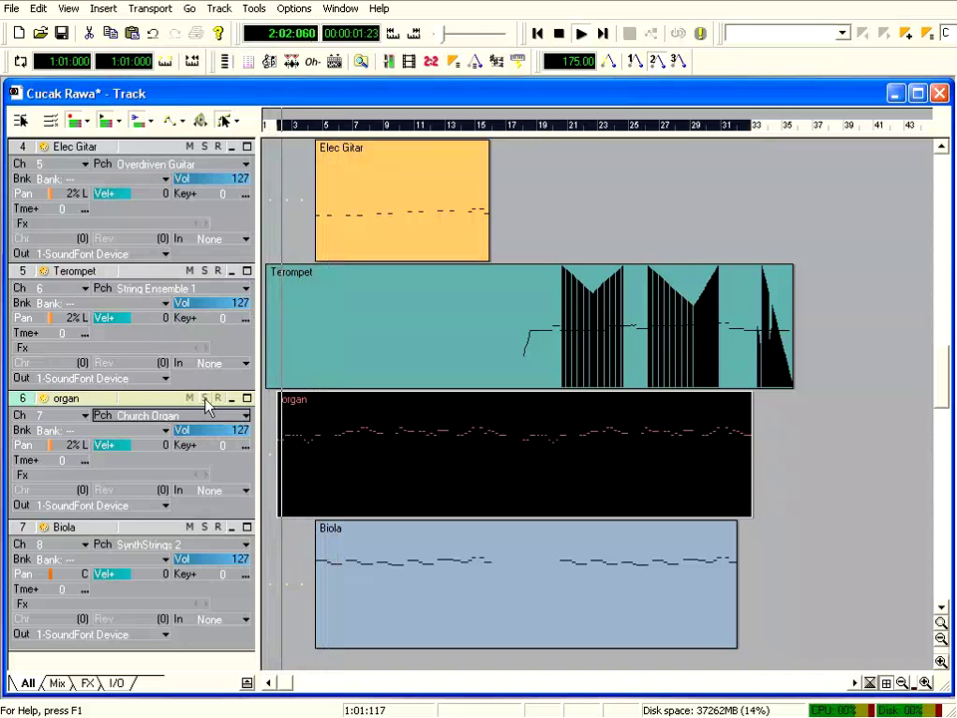
click(205, 398)
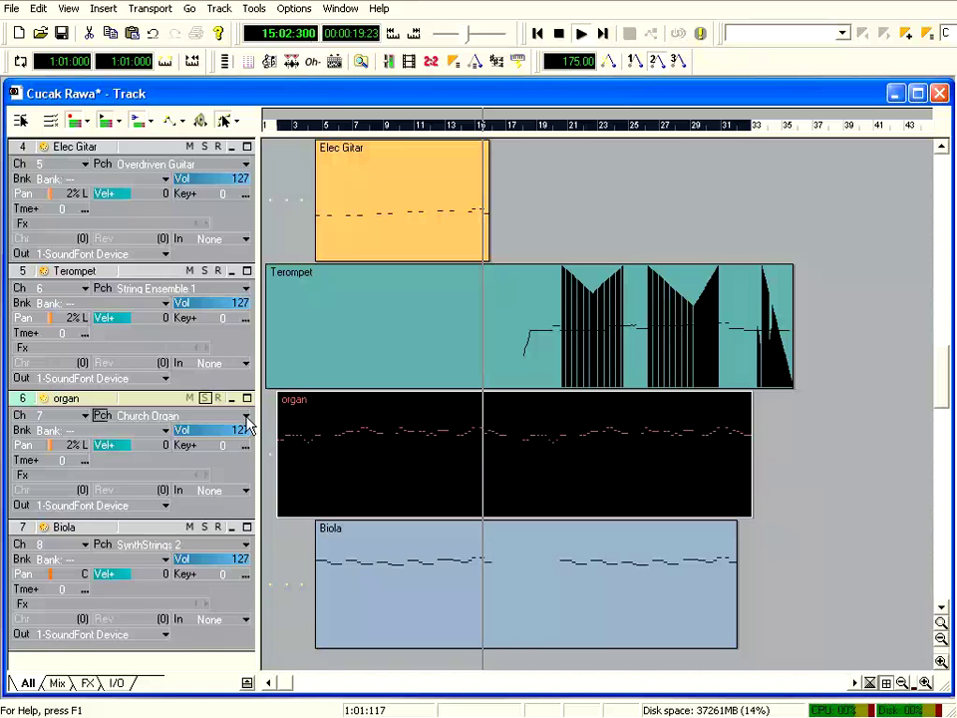
Step: Change the organ track's patch to Chorused Piano during playback, and stop the song
click(246, 416)
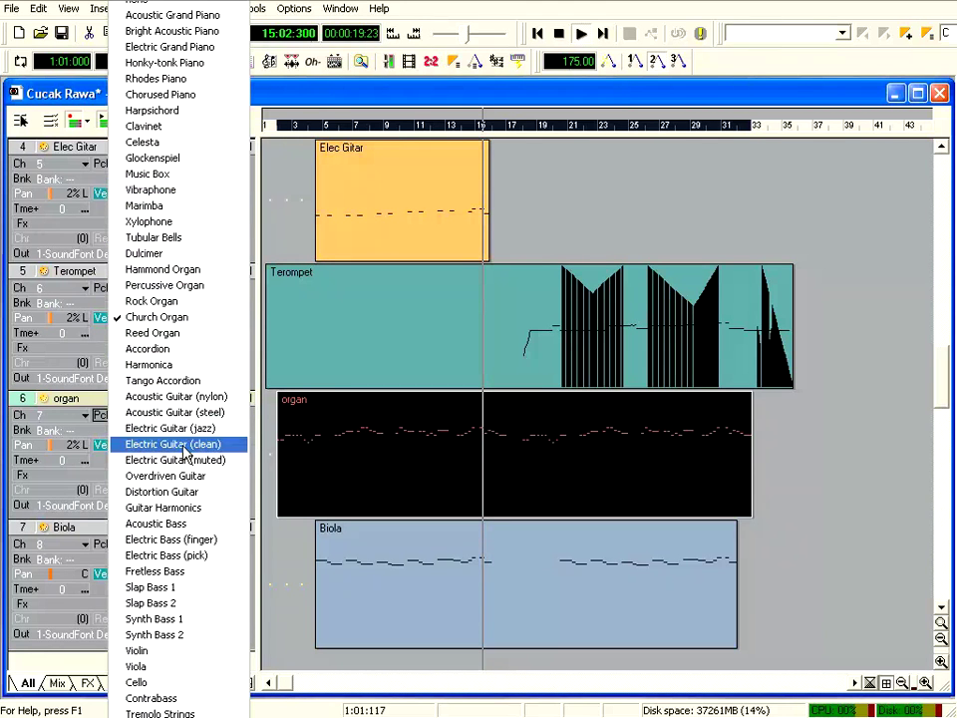
click(181, 96)
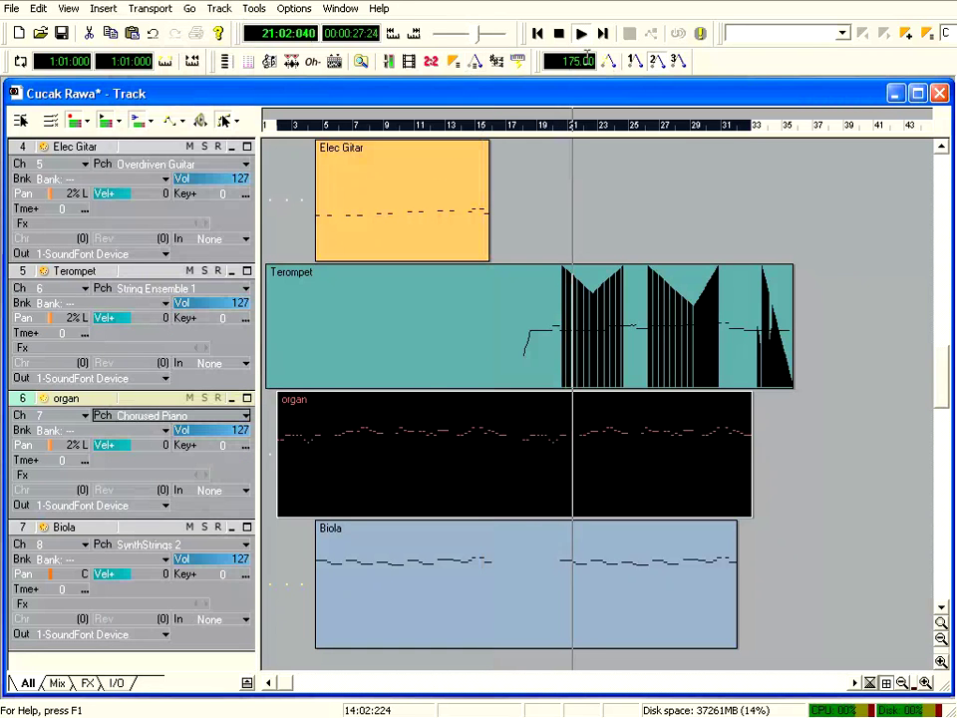
click(558, 35)
Step: Play the song from 3:01:000, solo the organ track and restart playback from measure 2
click(295, 126)
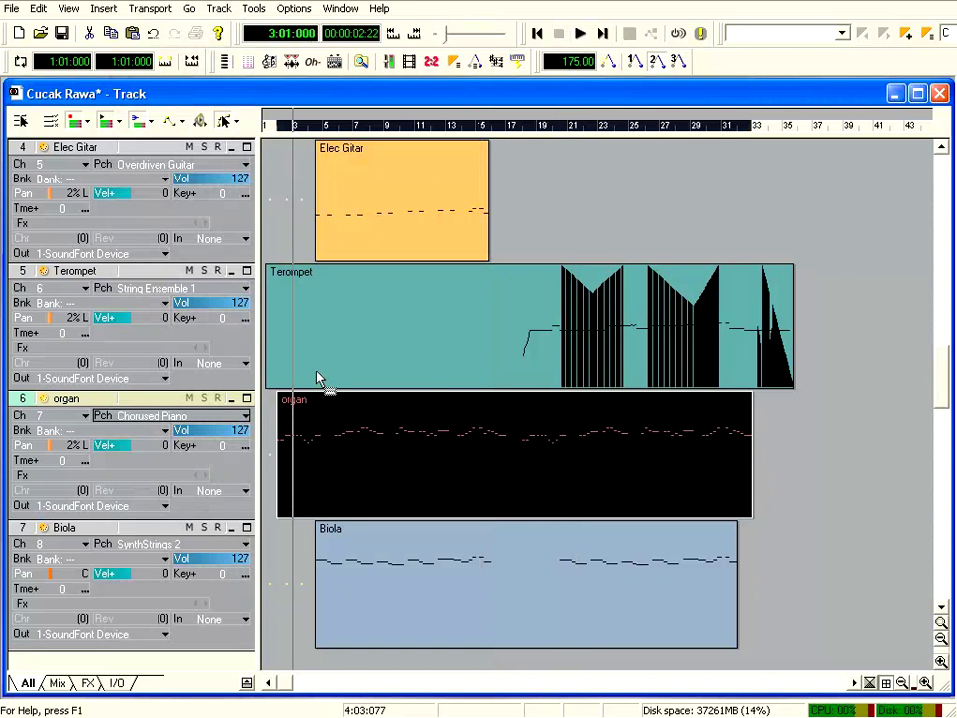
key(space)
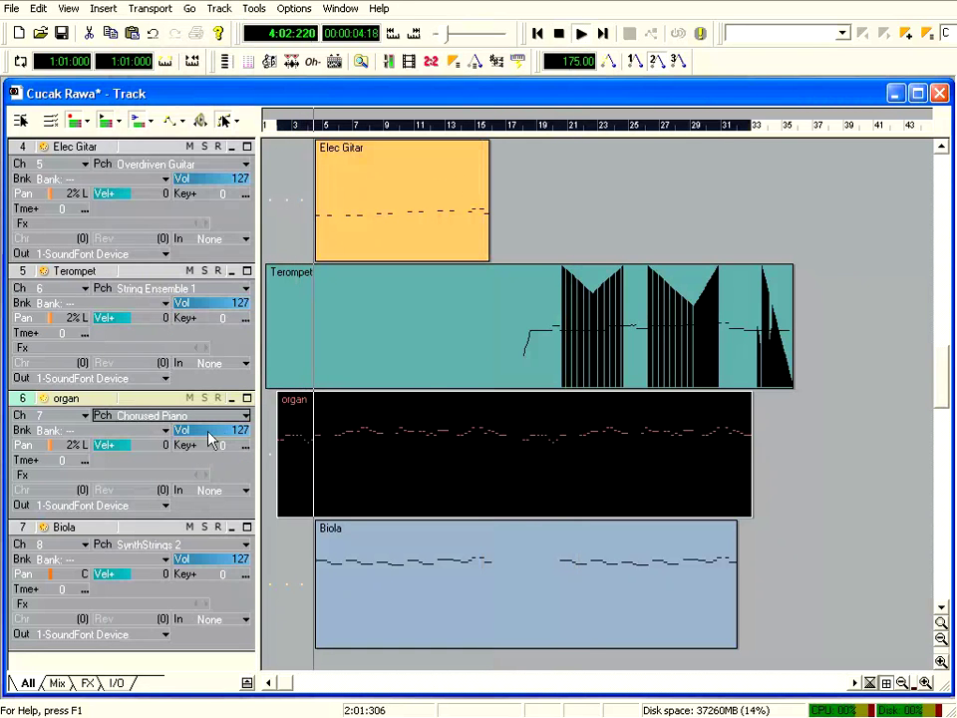
click(205, 397)
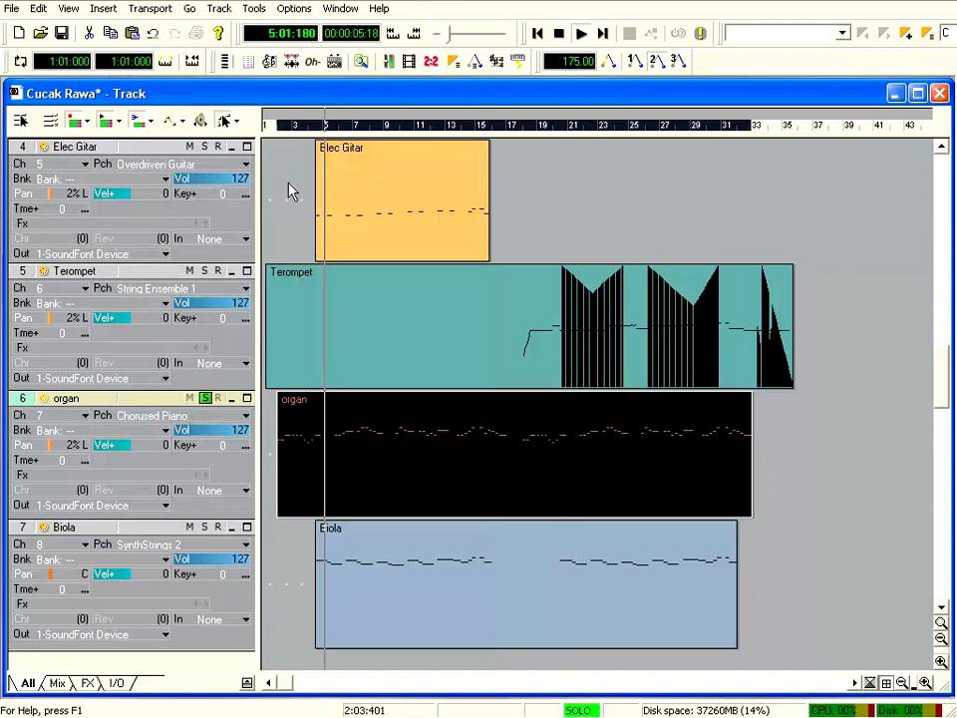
click(279, 127)
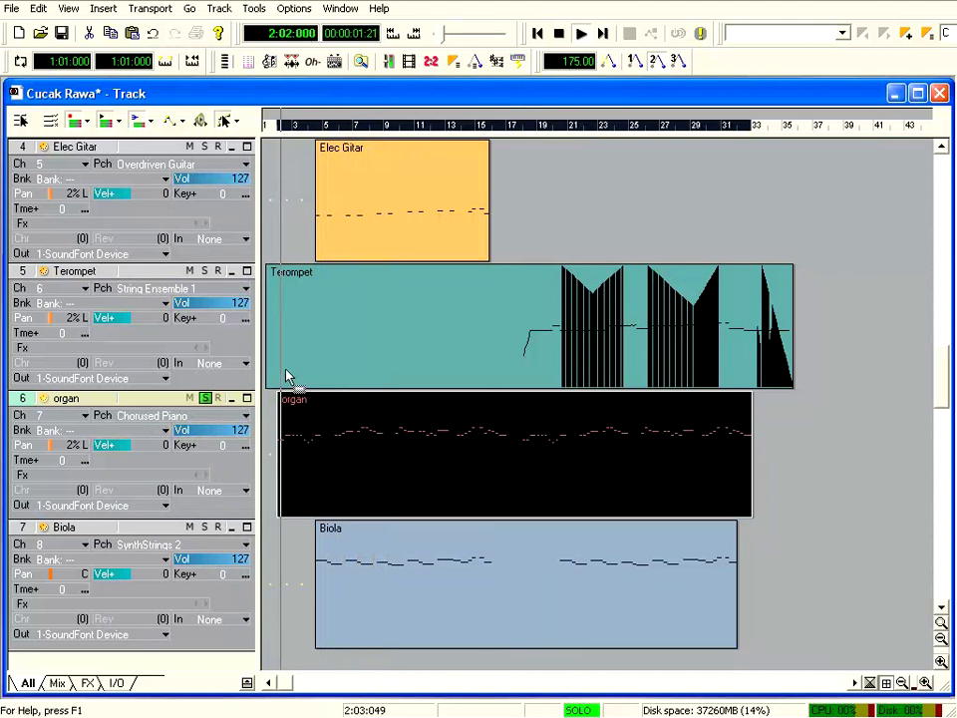
Step: Set the organ track's patch to Tremolo Strings and raise its velocity offset to 70
click(244, 421)
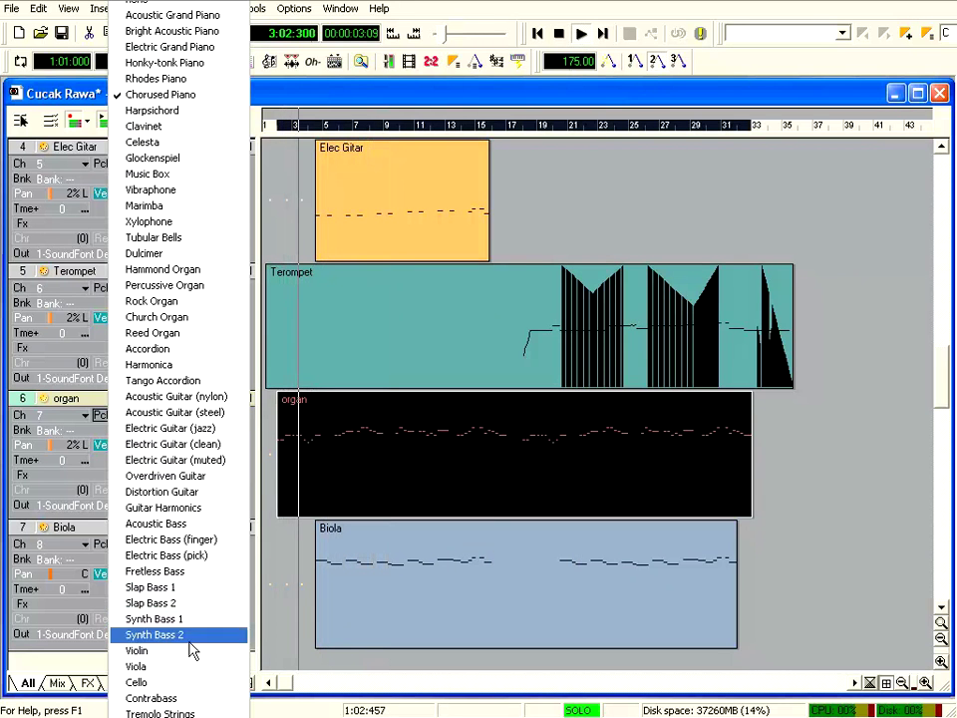
click(187, 714)
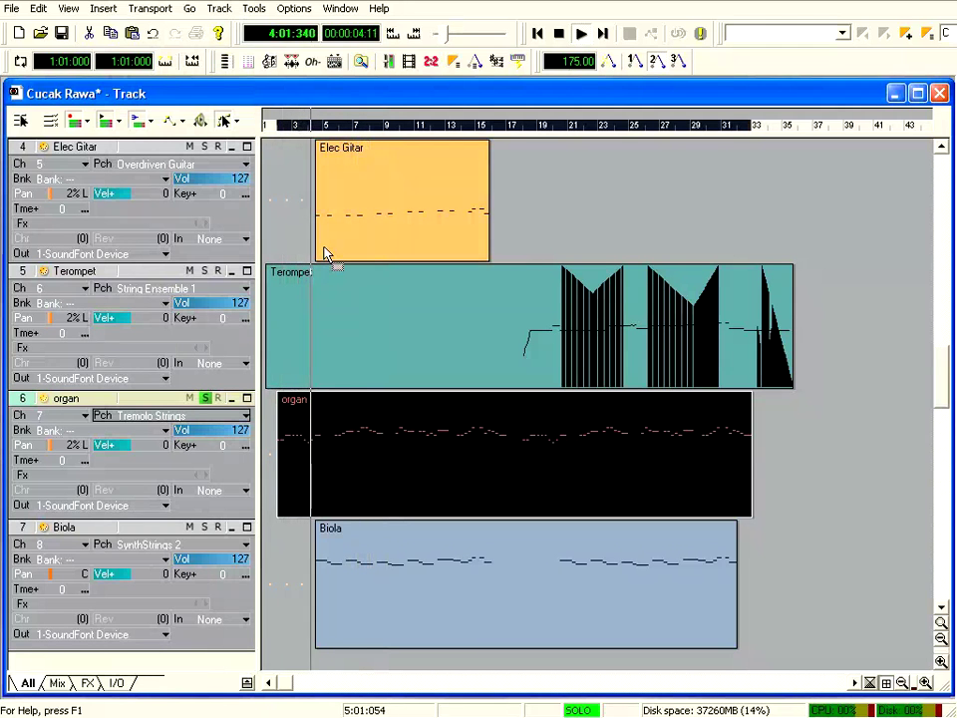
drag(124, 444, 167, 445)
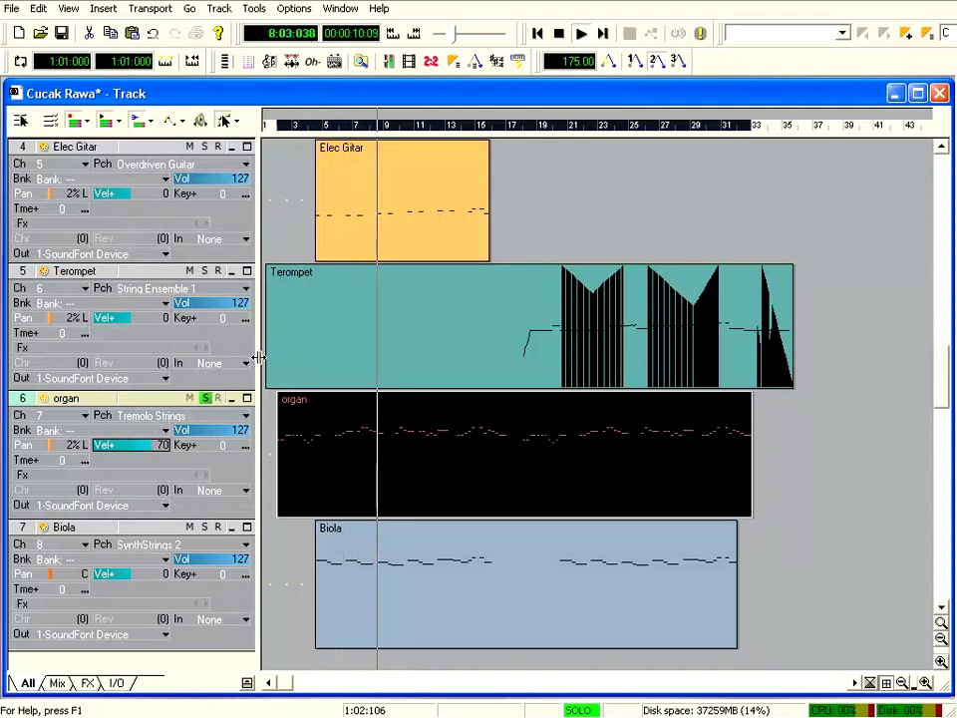
Step: Turn off the organ track's solo and set its velocity offset to 100 while the song plays
click(204, 399)
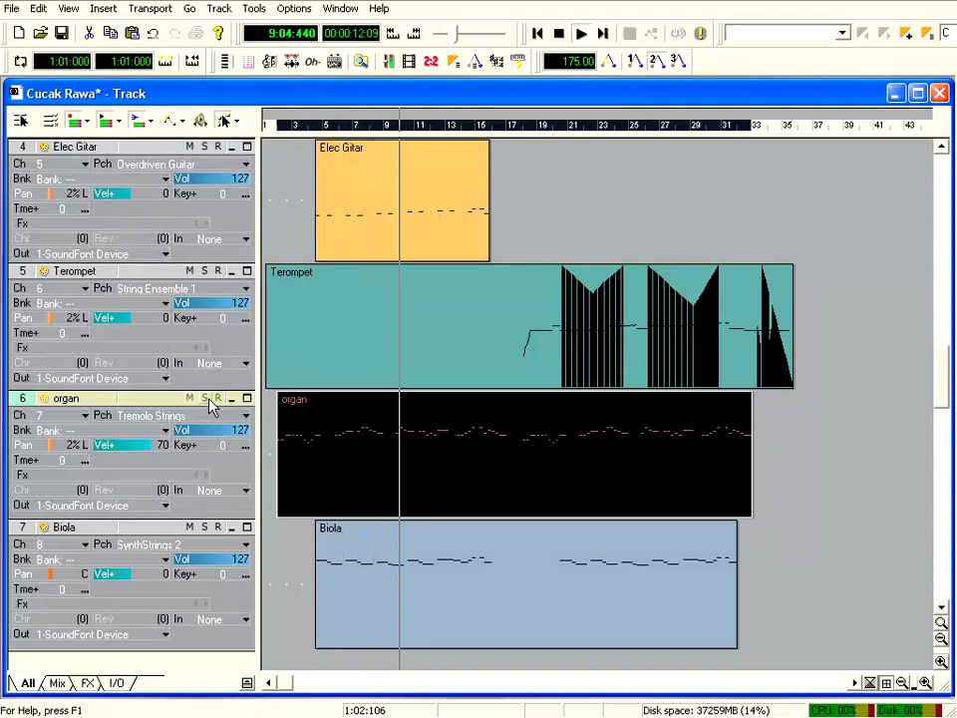
double_click(161, 444)
text(96)
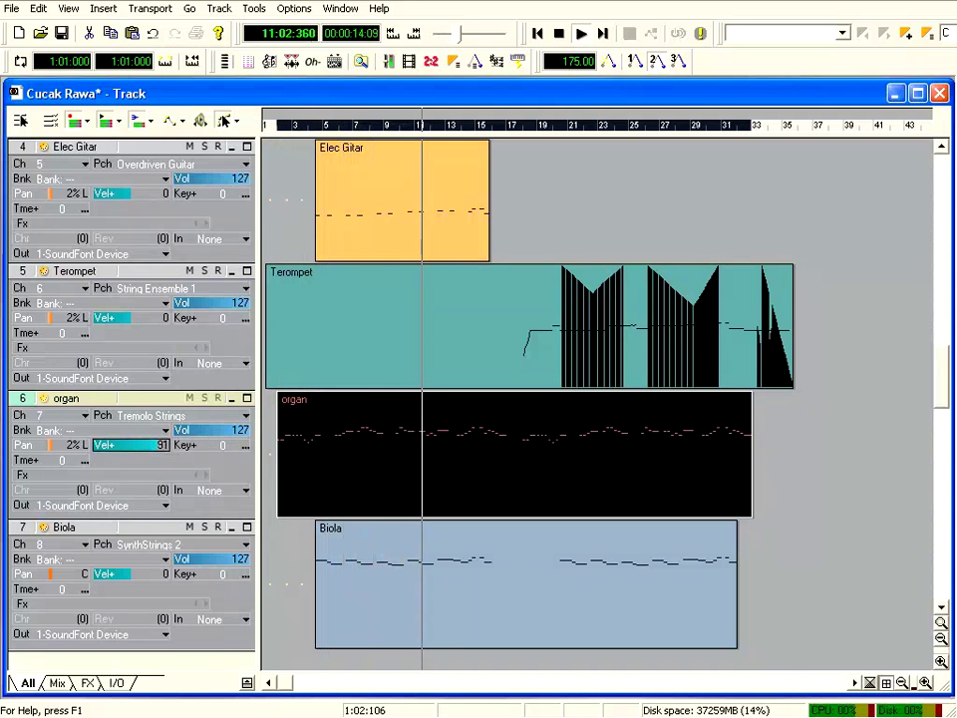
text(0)
key(Return)
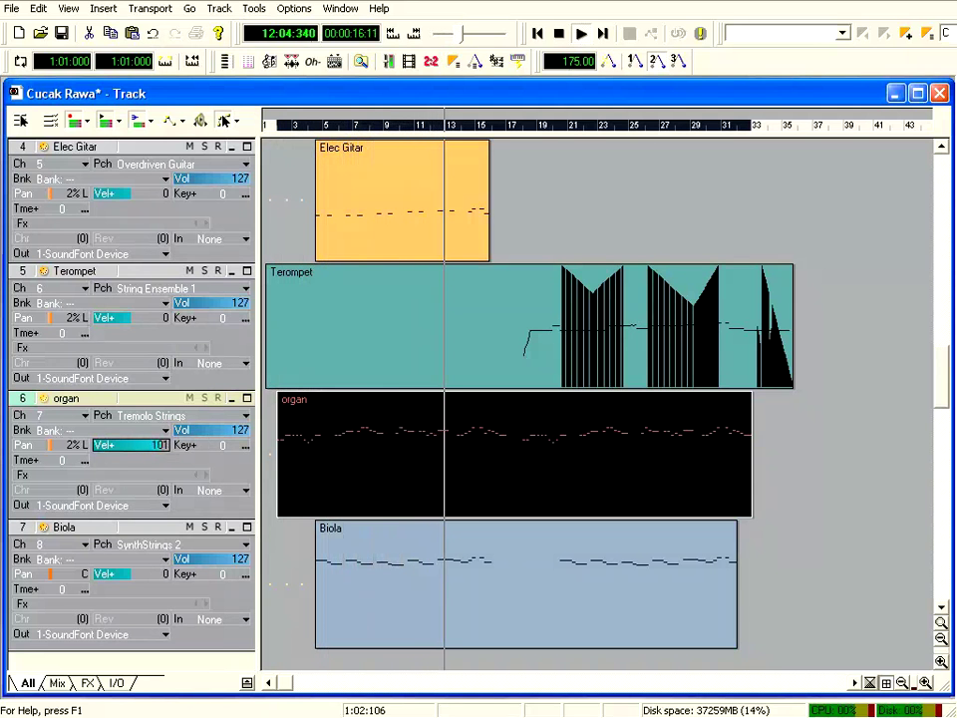
text(113)
key(Return)
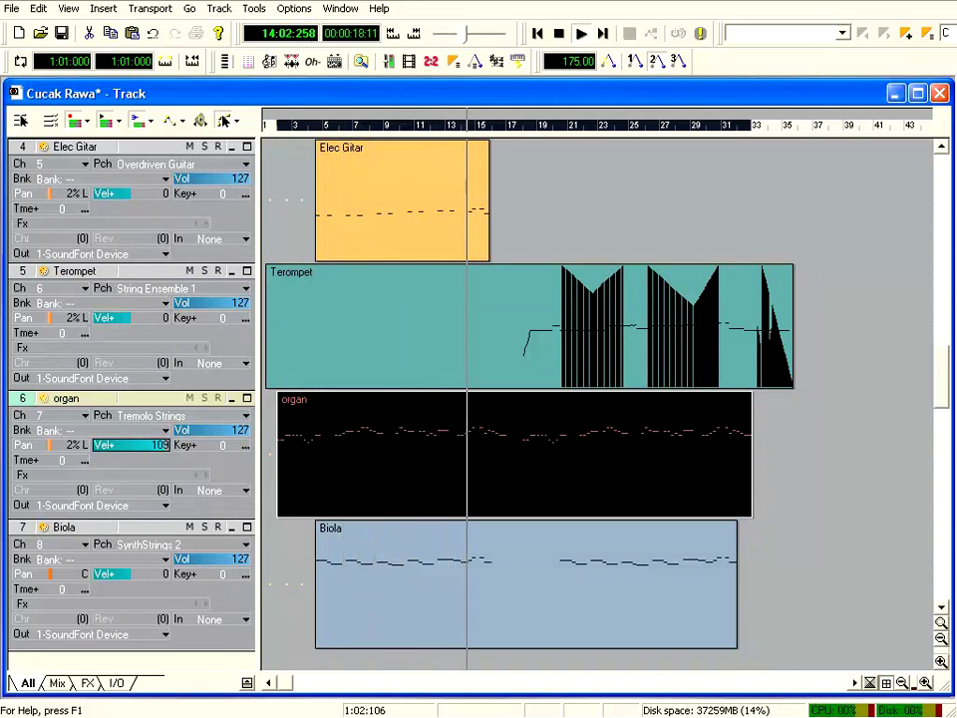
key(Down)
key(Down)
key(Down)
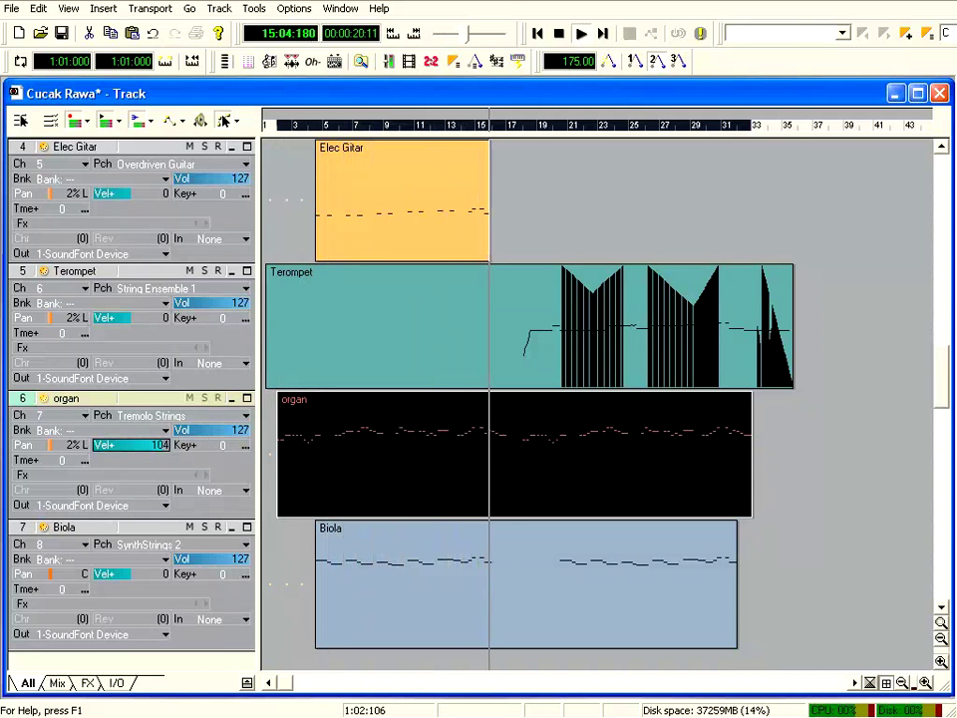
key(Down)
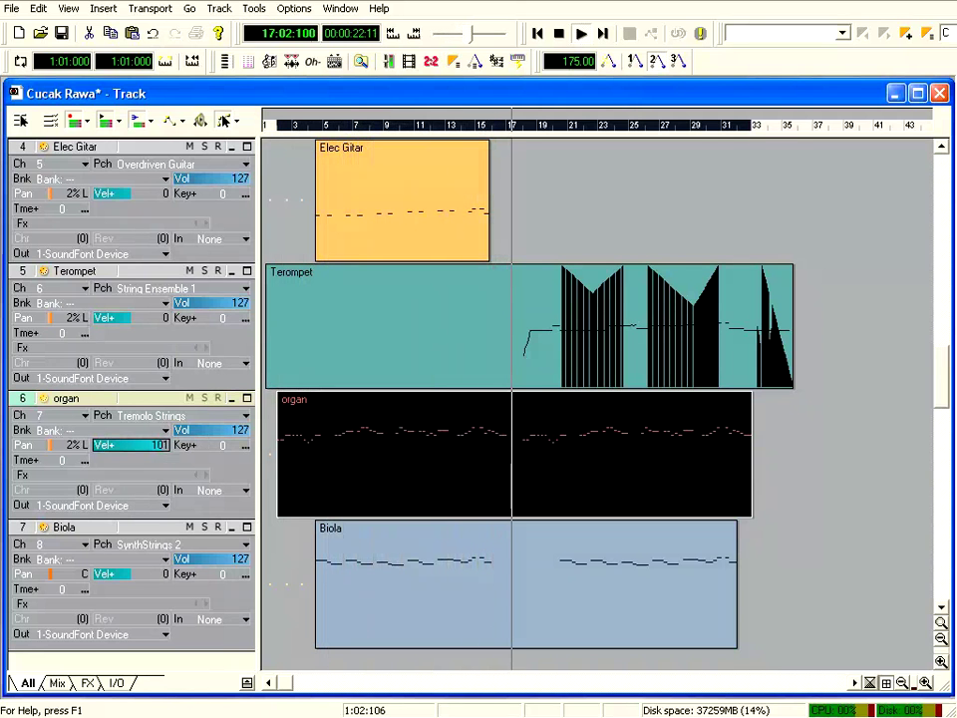
key(Down)
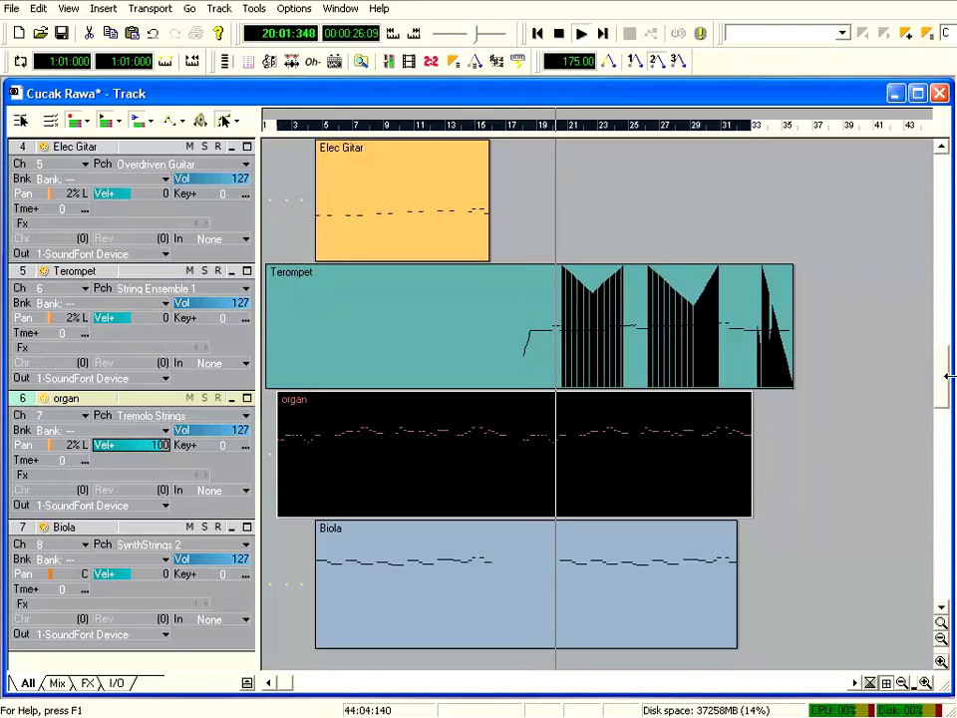
Step: Pan the Terompet track to 46% right
mouse_move(948, 376)
mouse_down()
mouse_move(942, 442)
mouse_move(942, 400)
mouse_up()
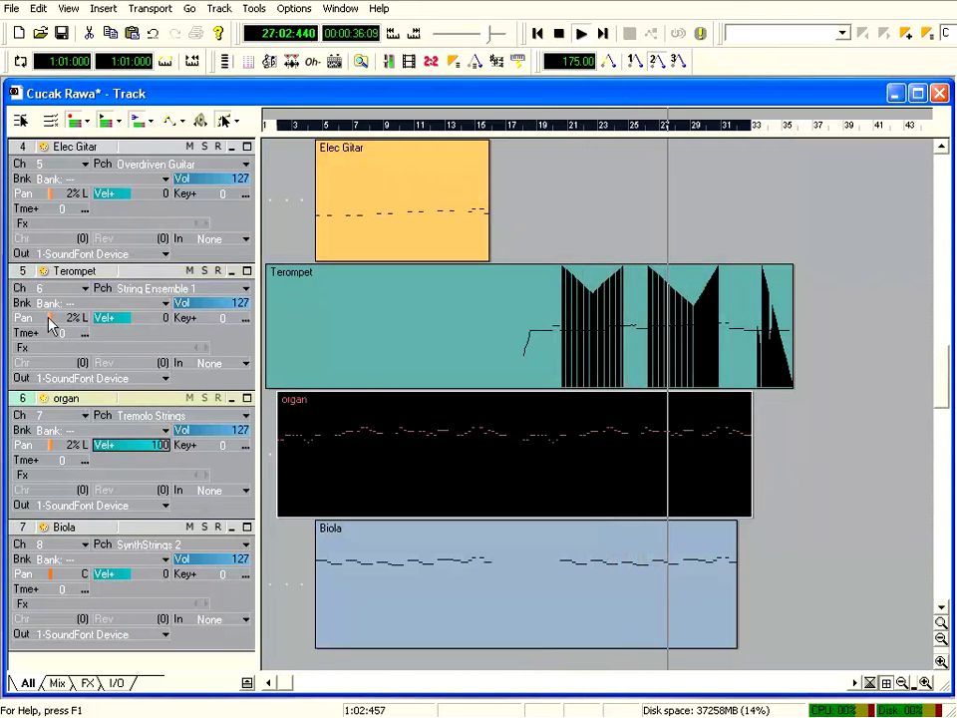
mouse_move(50, 325)
mouse_down()
mouse_move(66, 325)
mouse_move(50, 329)
mouse_up()
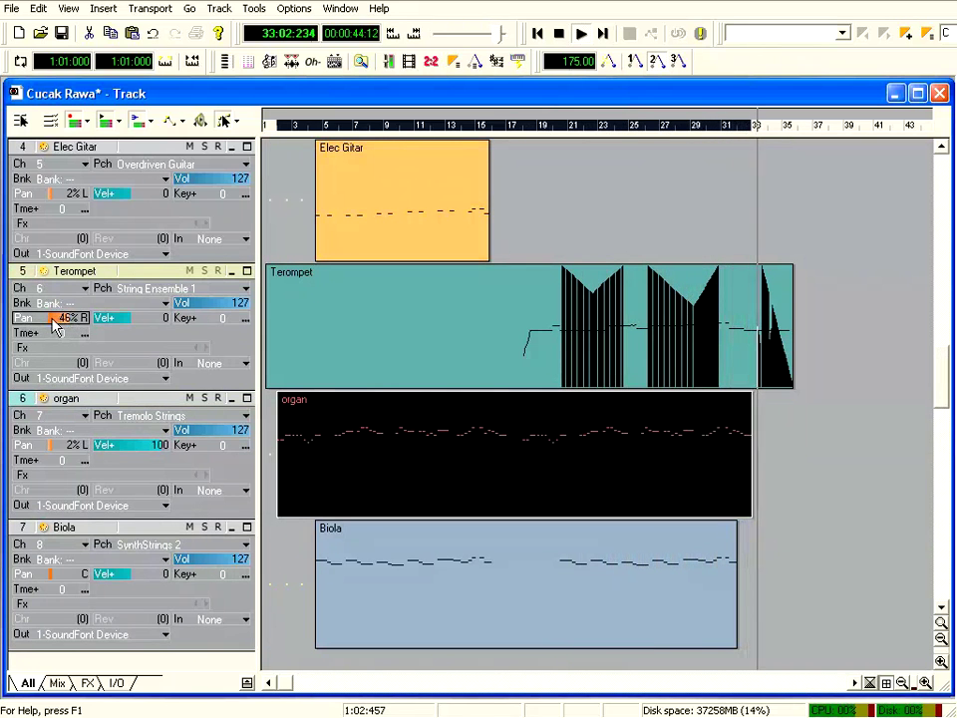
Step: Restart playback with the Terompet track panned 50% right, and return its pan to centre while the song plays
drag(55, 327, 61, 327)
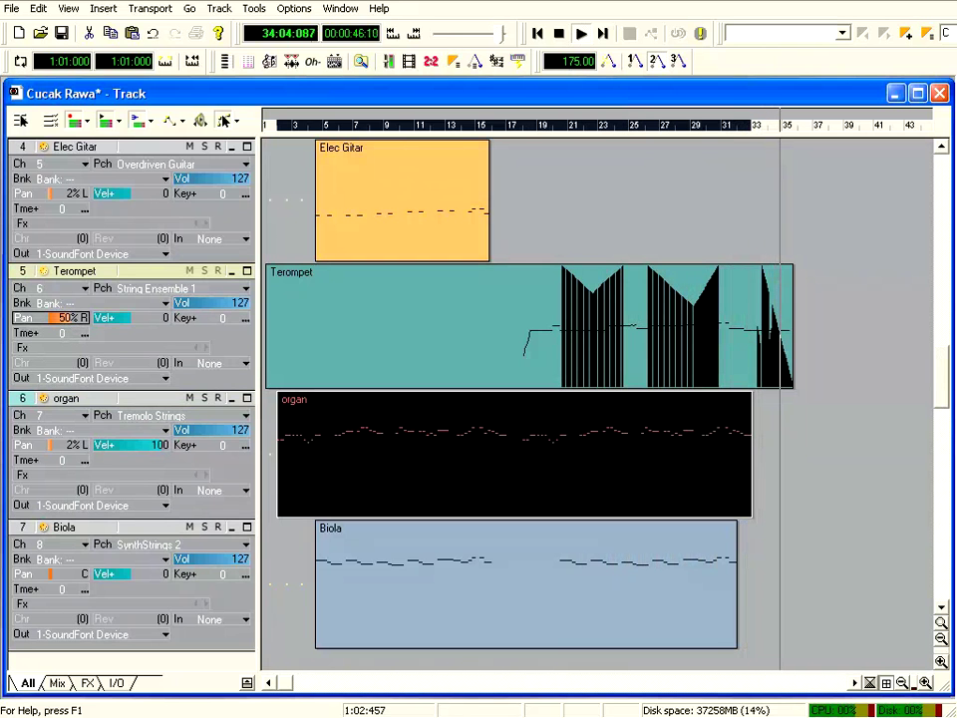
click(559, 34)
click(583, 35)
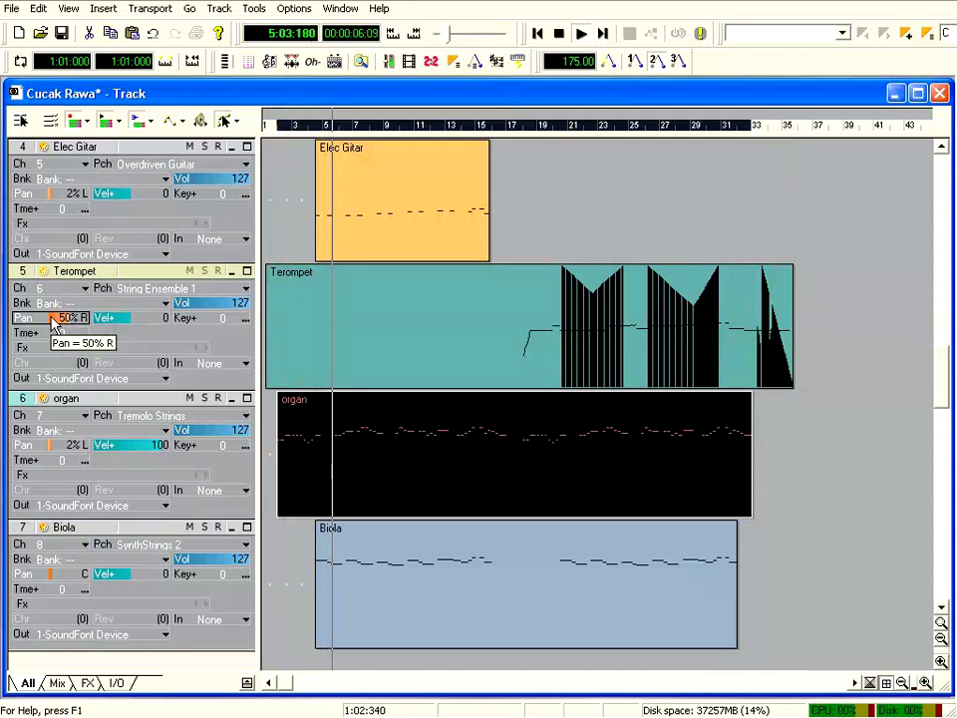
drag(50, 319, 43, 319)
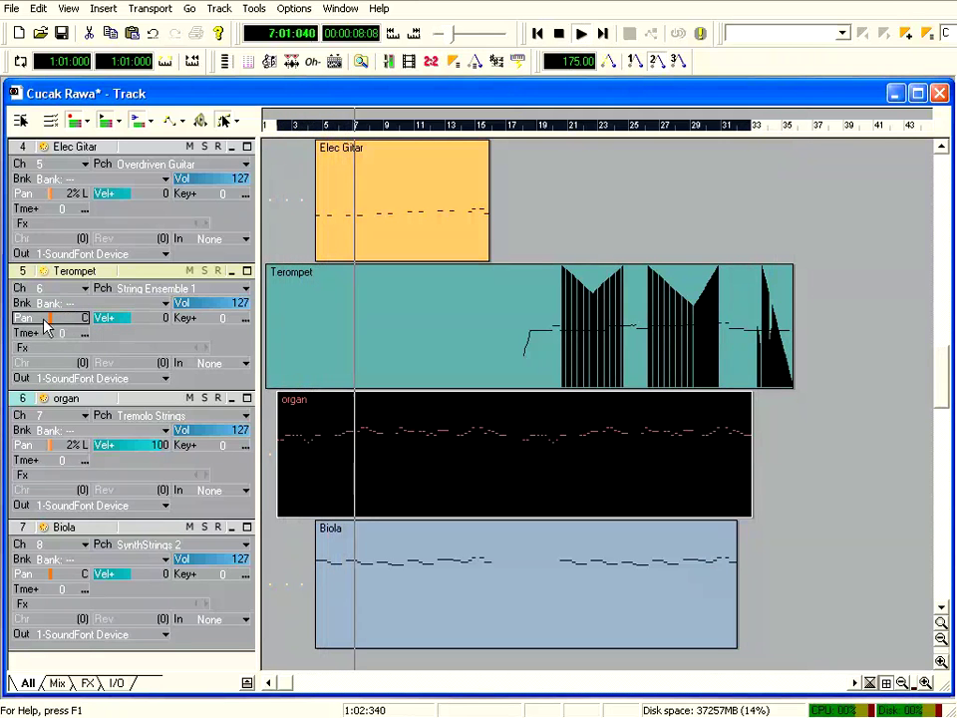
mouse_move(54, 329)
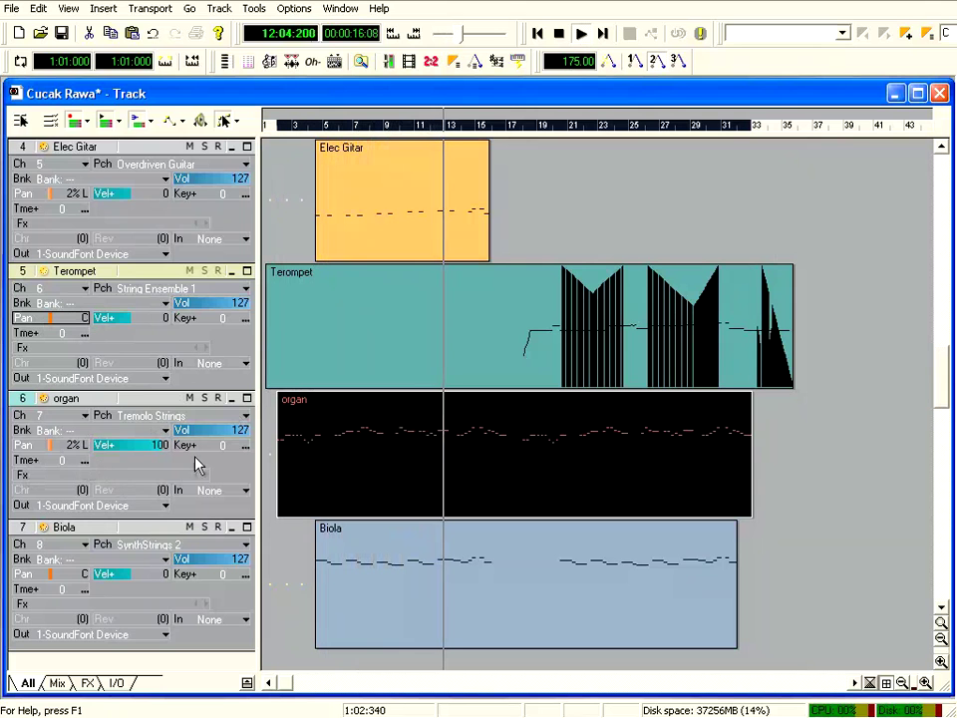
Step: Set the organ track's time offset to 35 and its key offset to 18
click(31, 464)
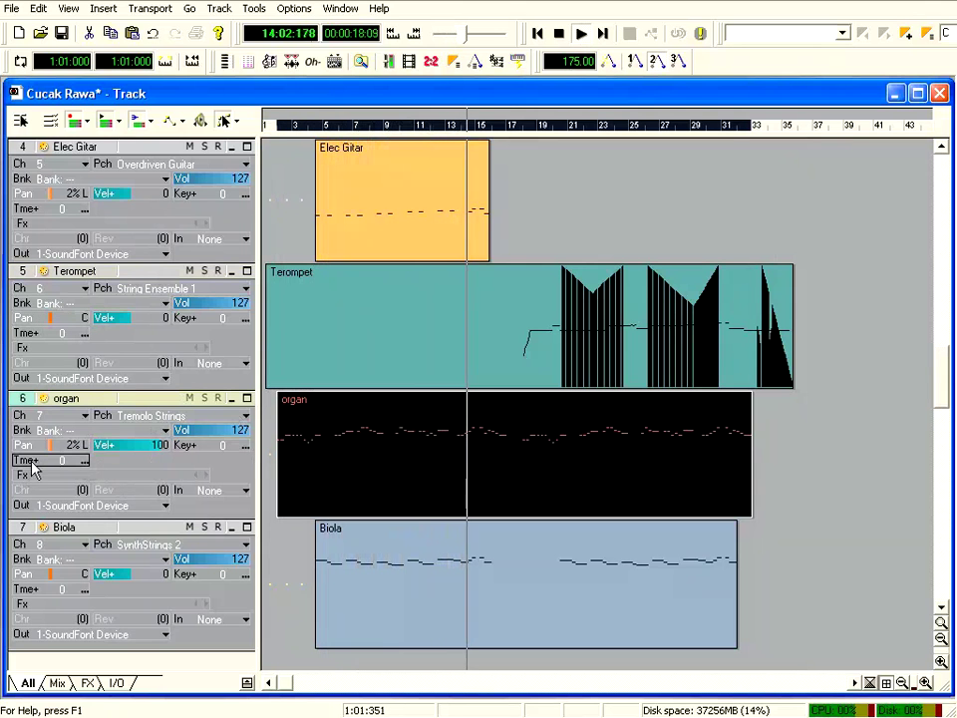
key(Return)
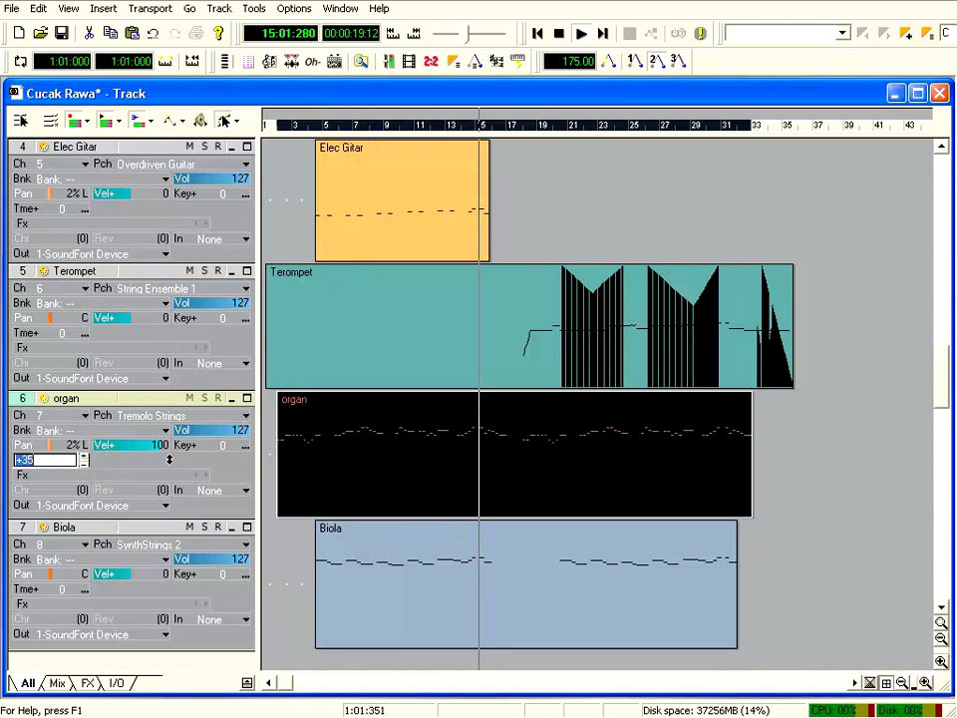
key(Return)
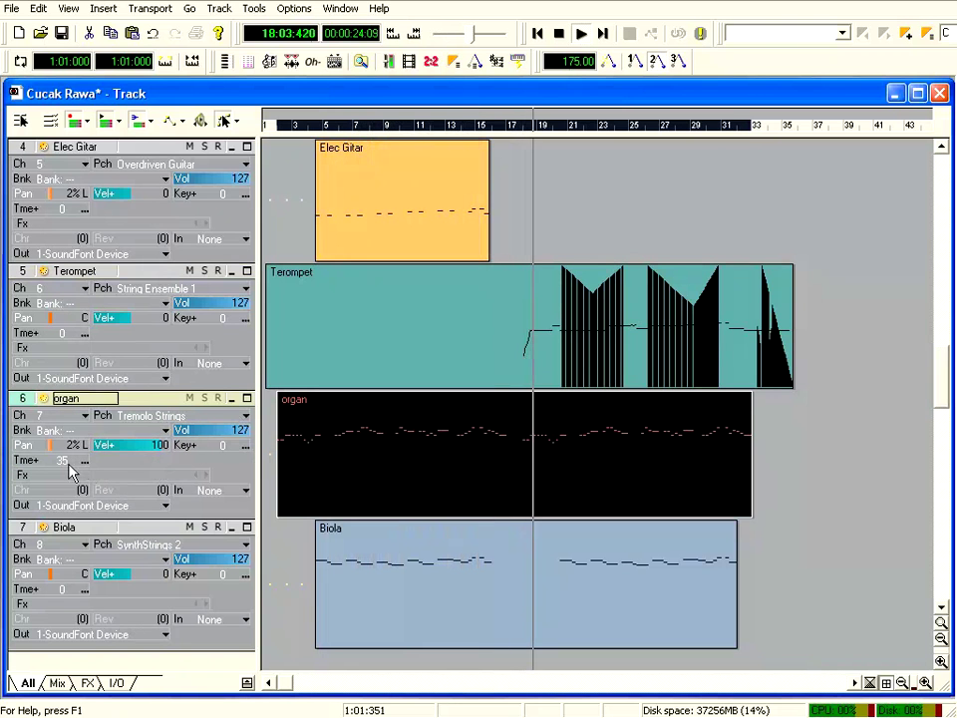
double_click(244, 446)
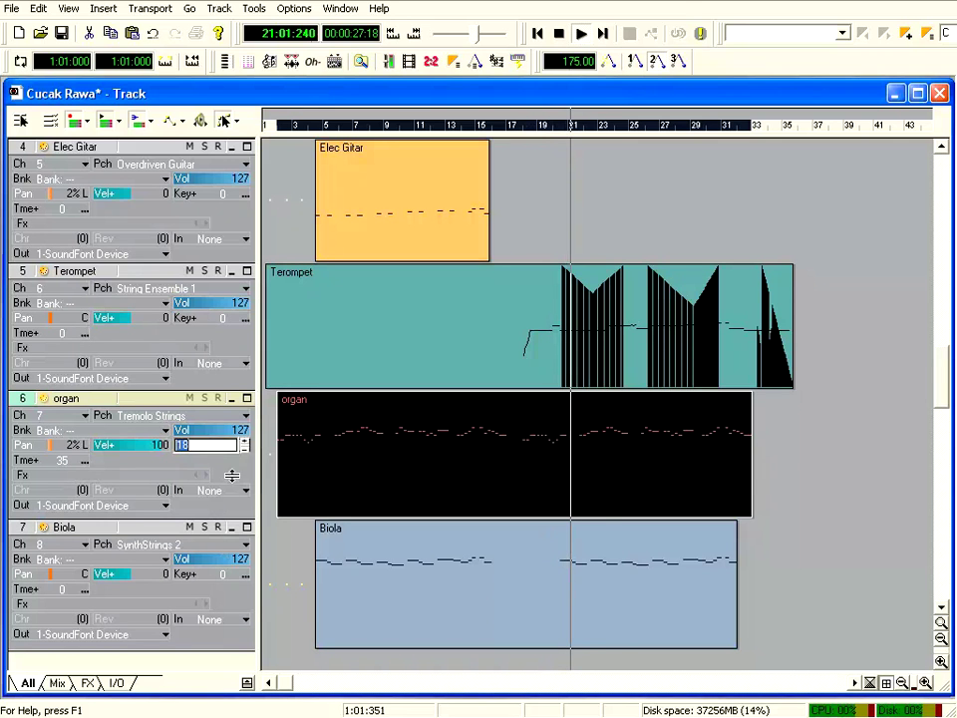
key(Return)
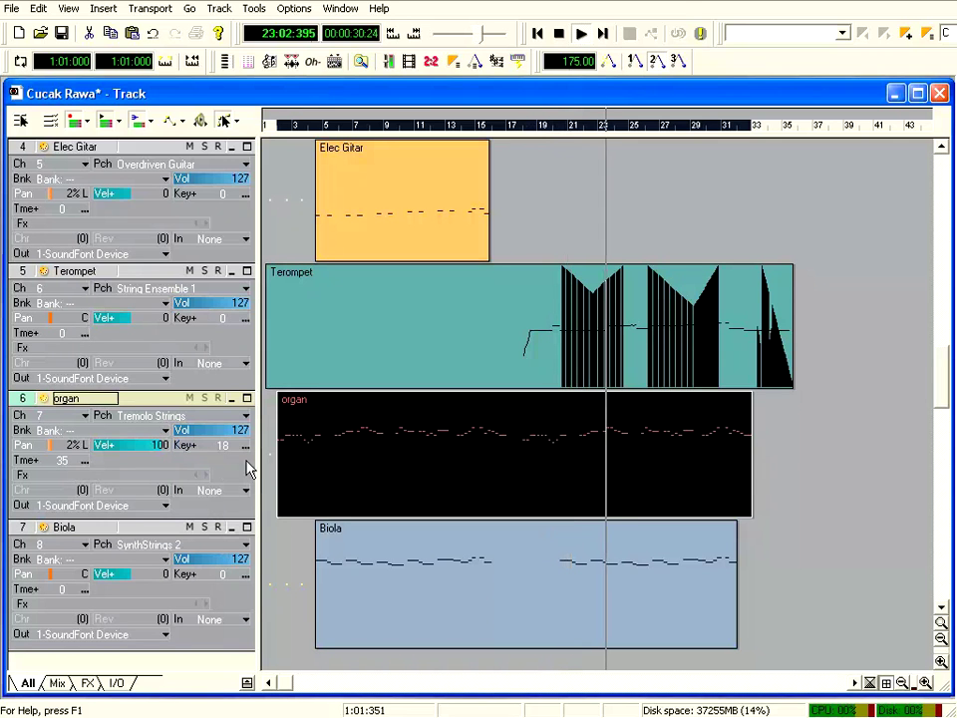
Step: Reset the organ track's key and time offsets to 0 while it plays soloed from measure 3, ending with its solo off
click(204, 397)
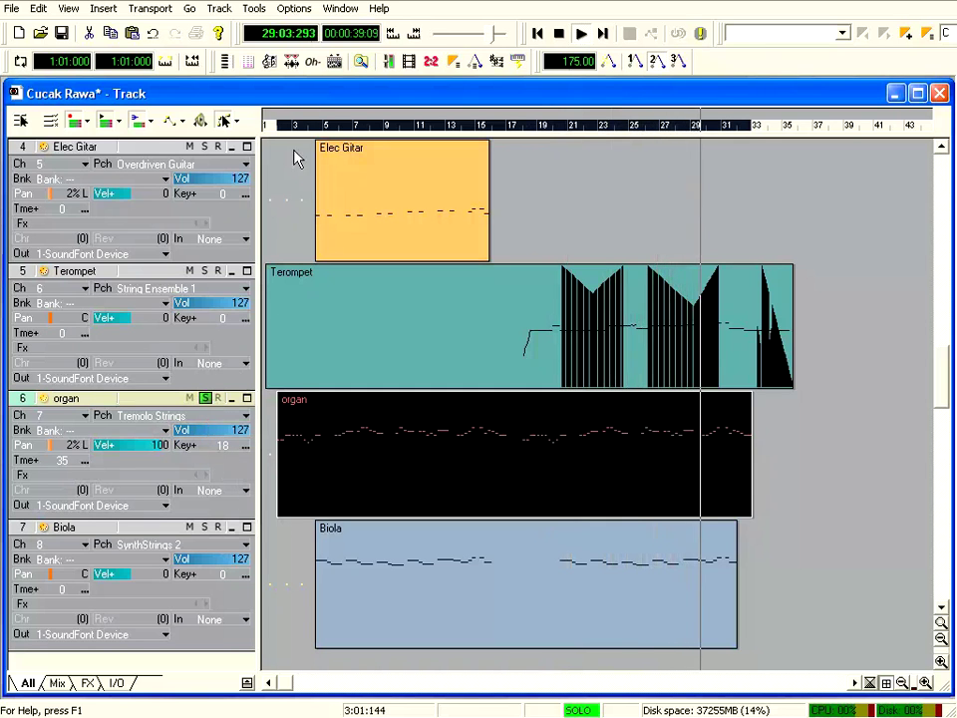
click(295, 127)
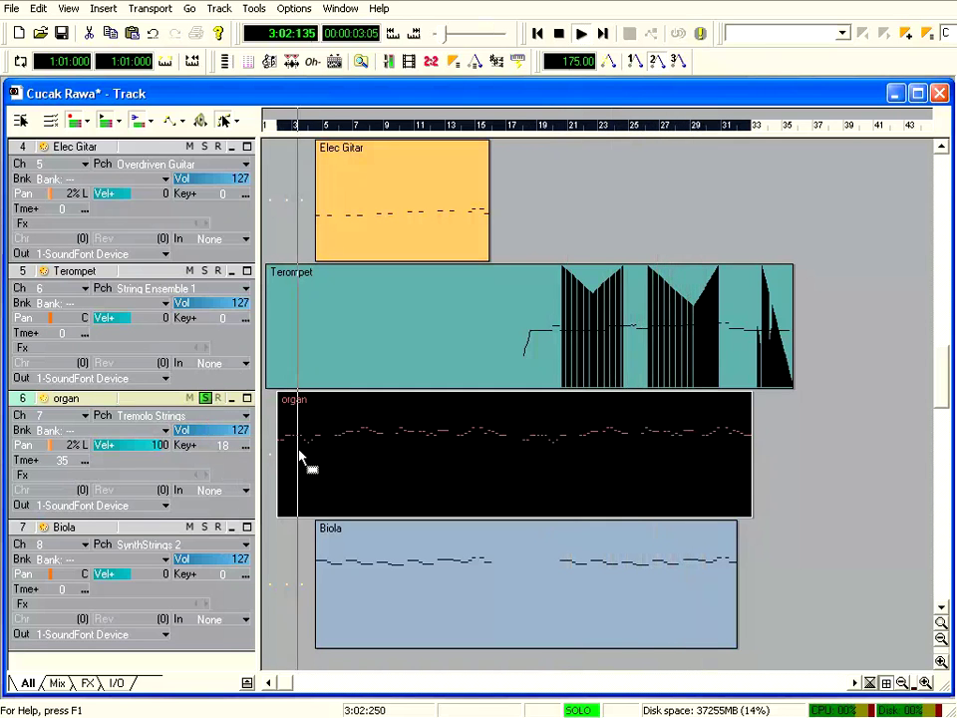
double_click(223, 450)
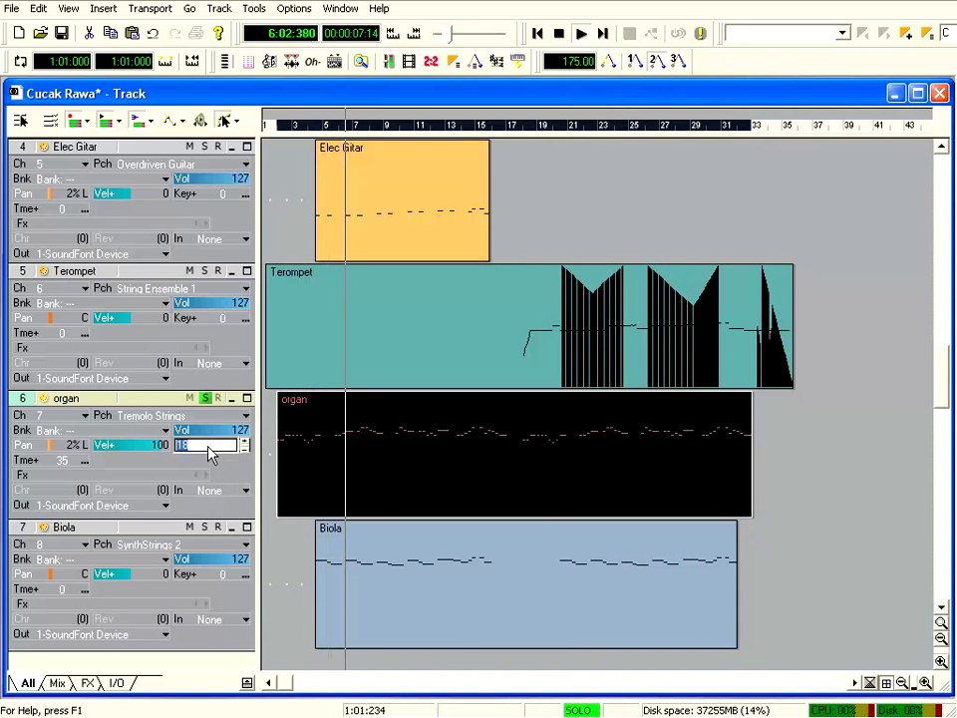
double_click(69, 463)
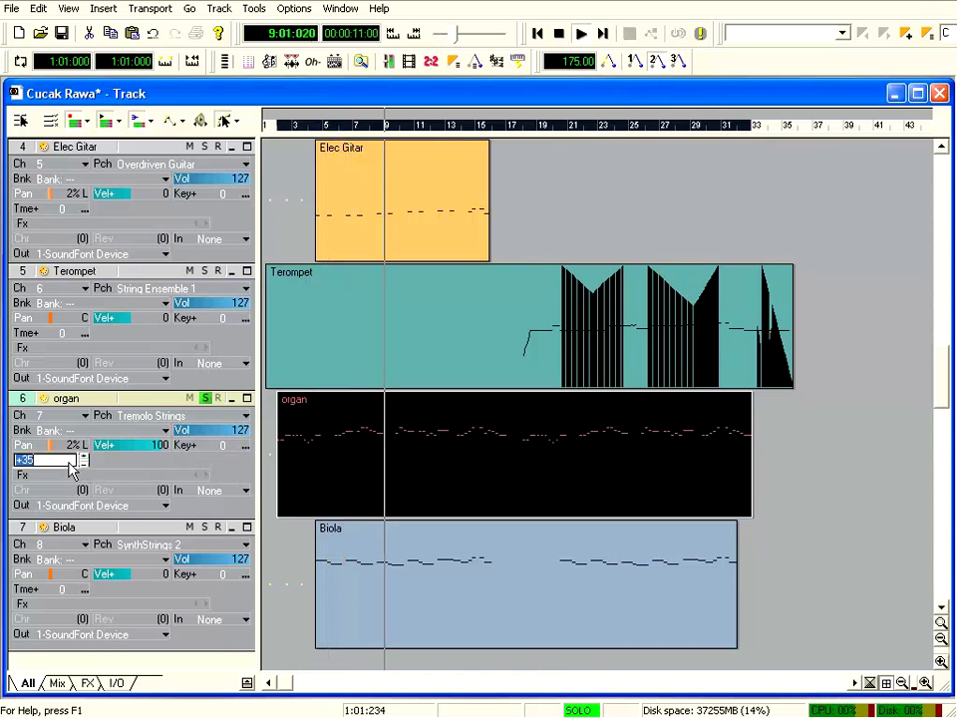
text(0)
key(Return)
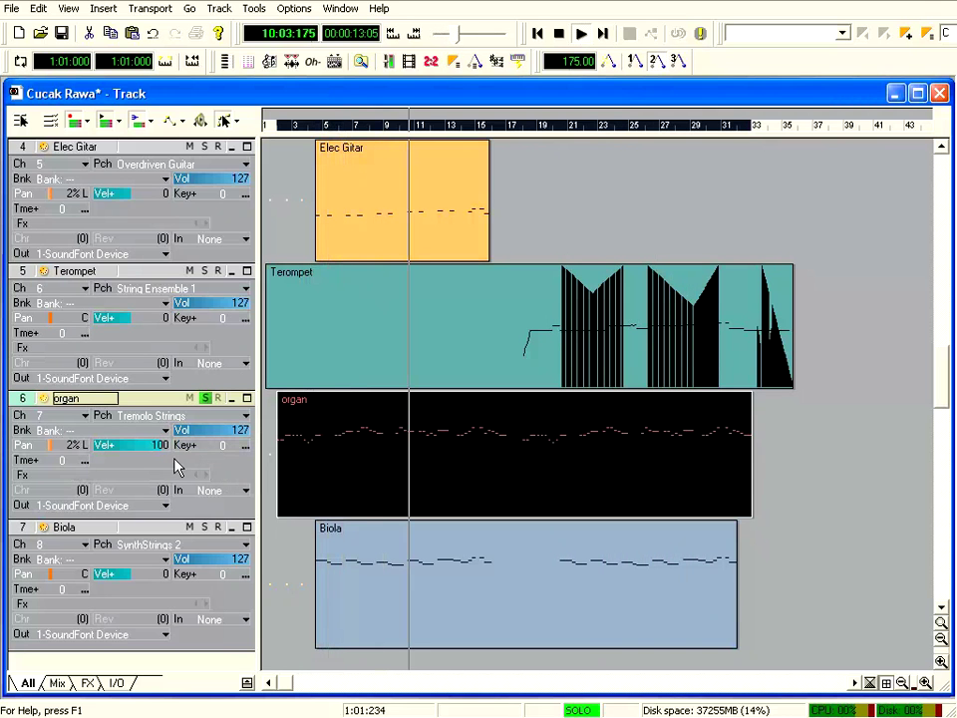
click(205, 397)
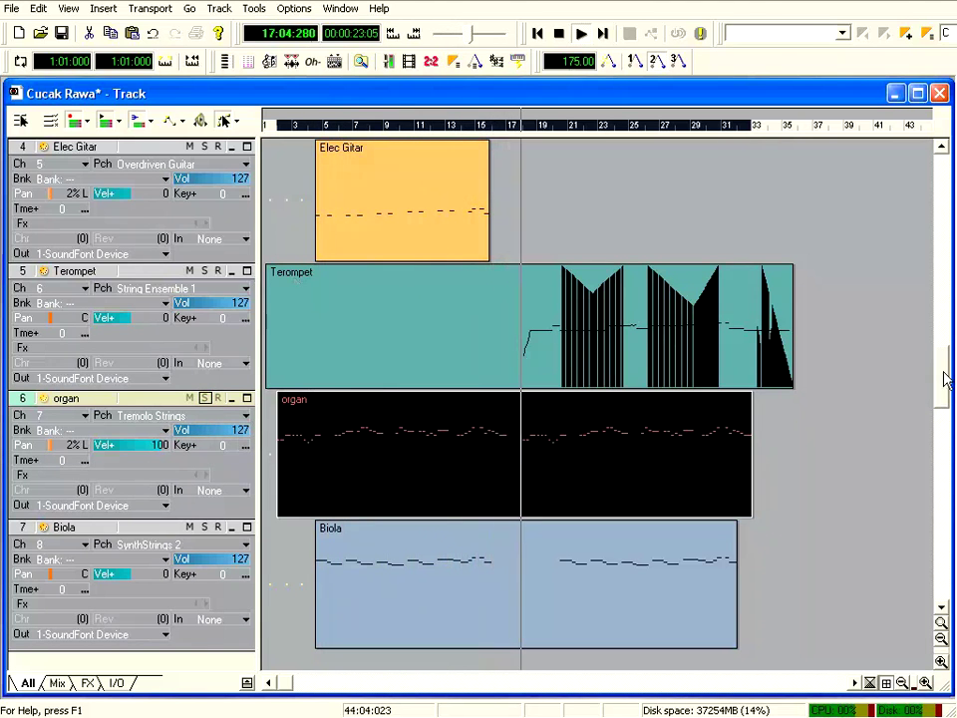
Step: Minimize the piano track in the track list
drag(946, 379, 937, 182)
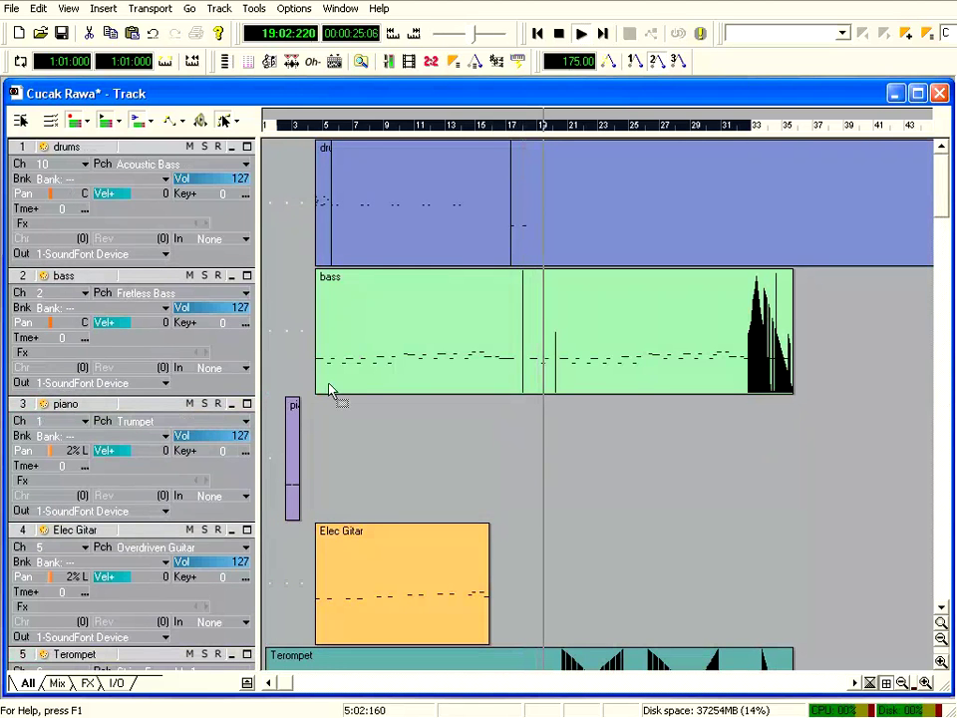
click(232, 405)
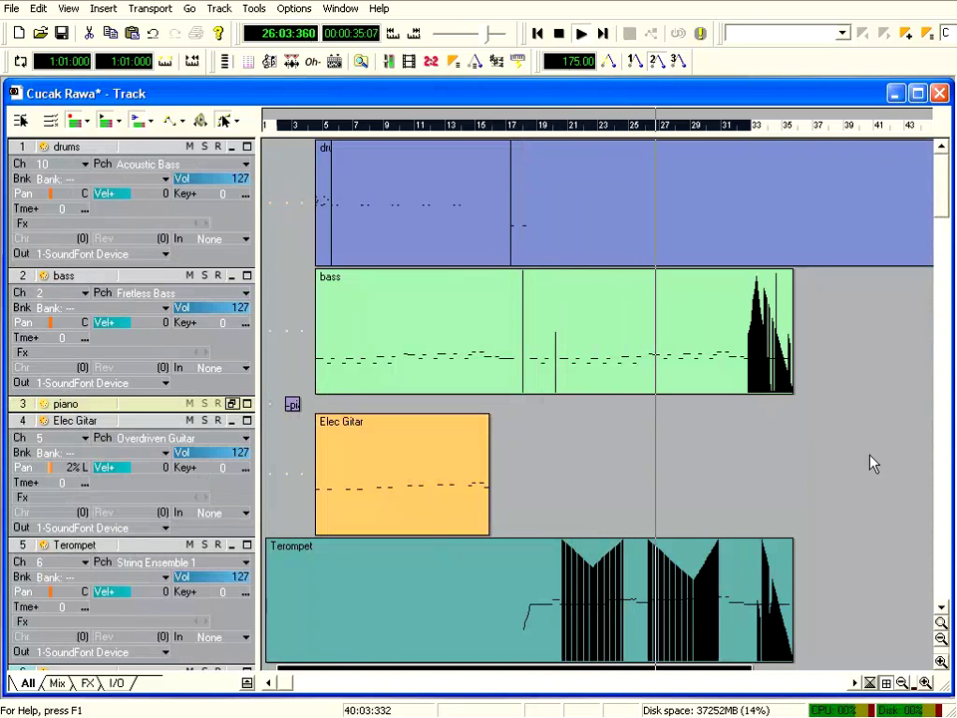
mouse_move(942, 204)
mouse_down()
mouse_move(950, 431)
mouse_move(947, 227)
mouse_up()
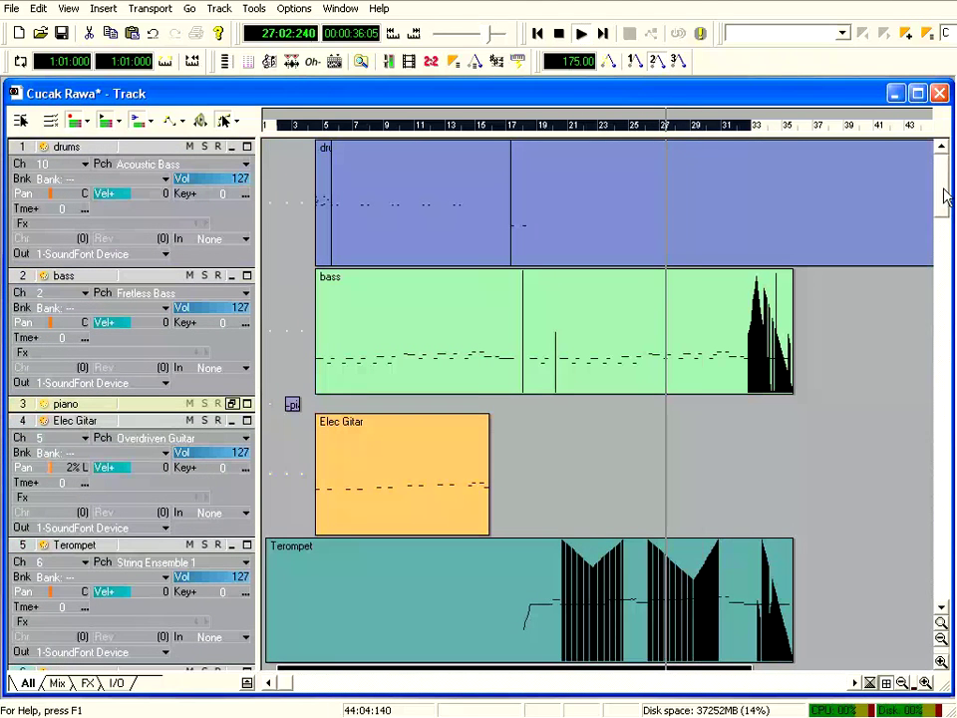